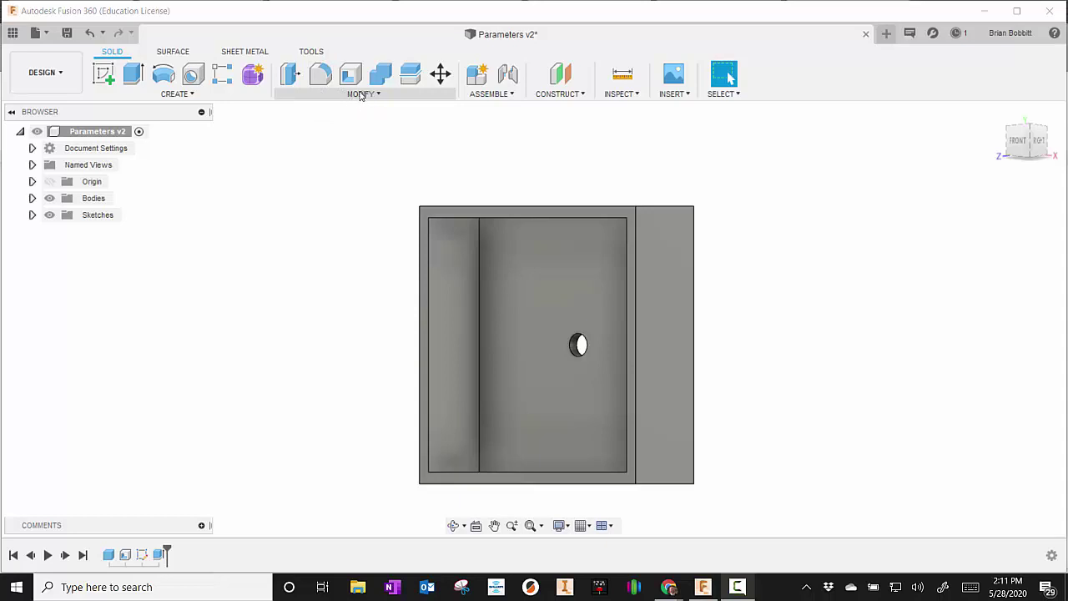
# Step: Open Change Parameters from the Modify menu to show the user parameters table
pyautogui.click(360, 94)
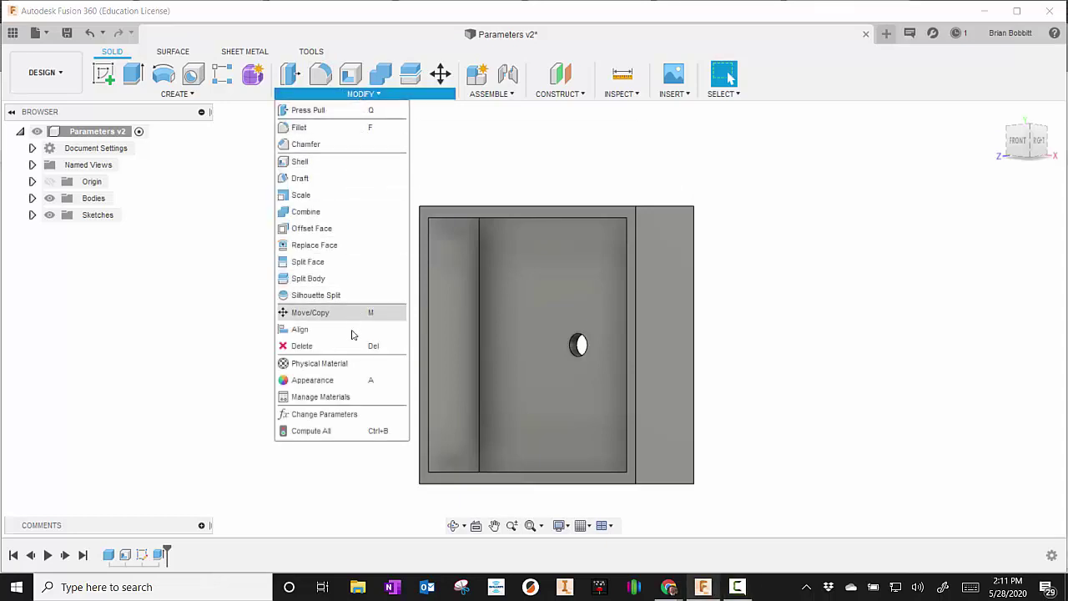
pyautogui.click(316, 416)
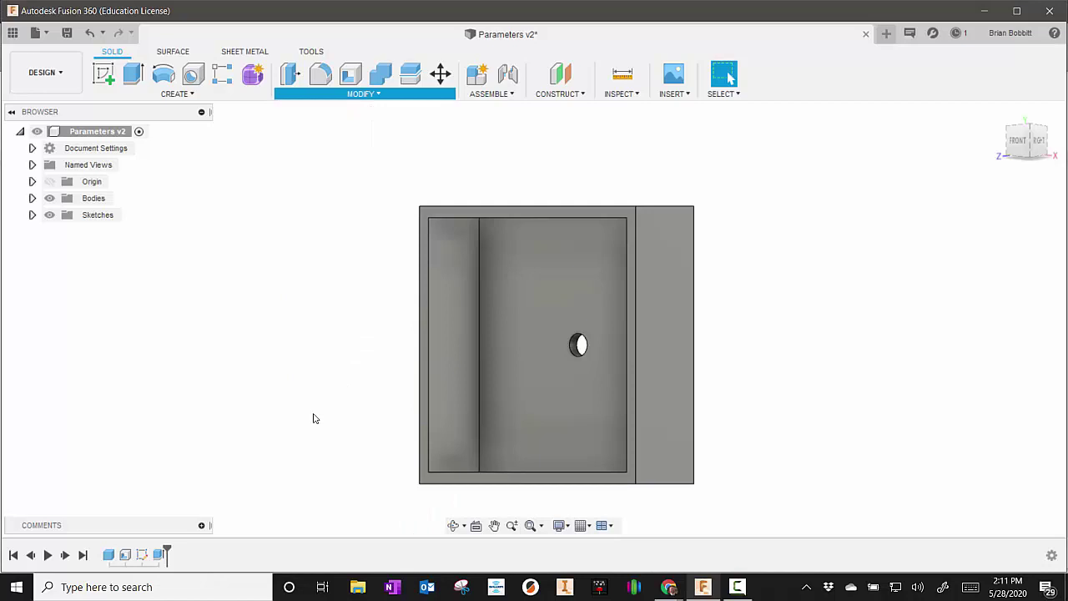
# Step: Change the width expression to 2 in and the length expression to 5 in
pyautogui.moveTo(677, 142); pyautogui.dragTo(529, 158)
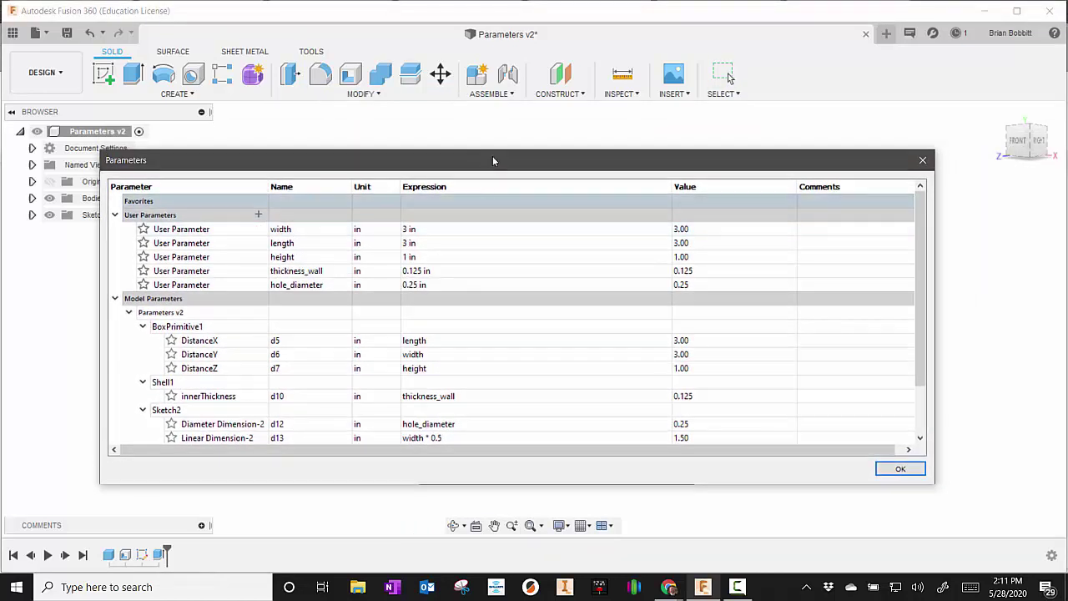
pyautogui.moveTo(458, 157); pyautogui.dragTo(465, 58)
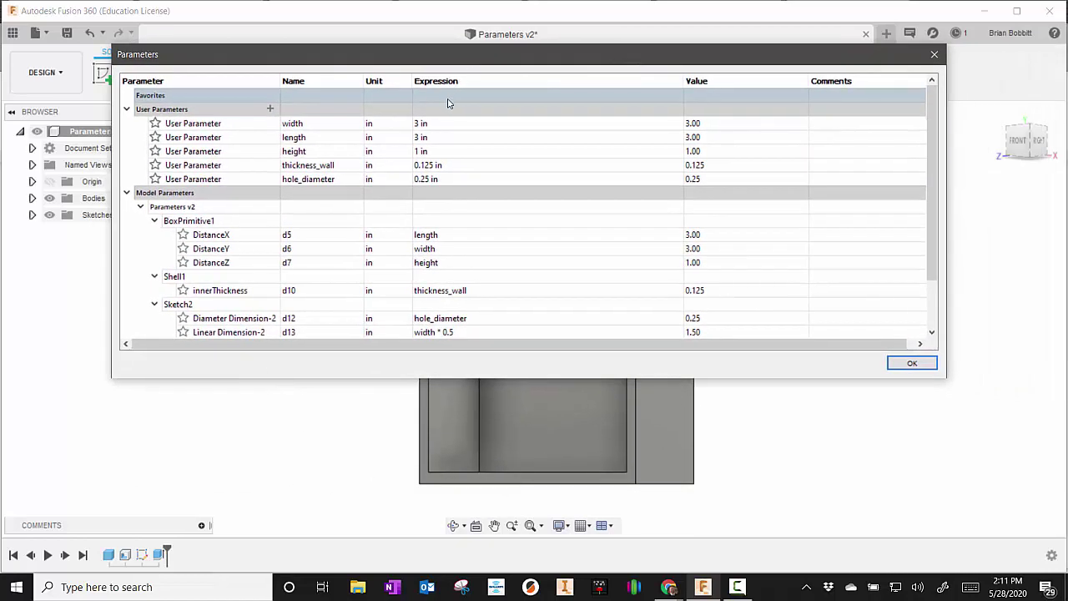
pyautogui.click(429, 123)
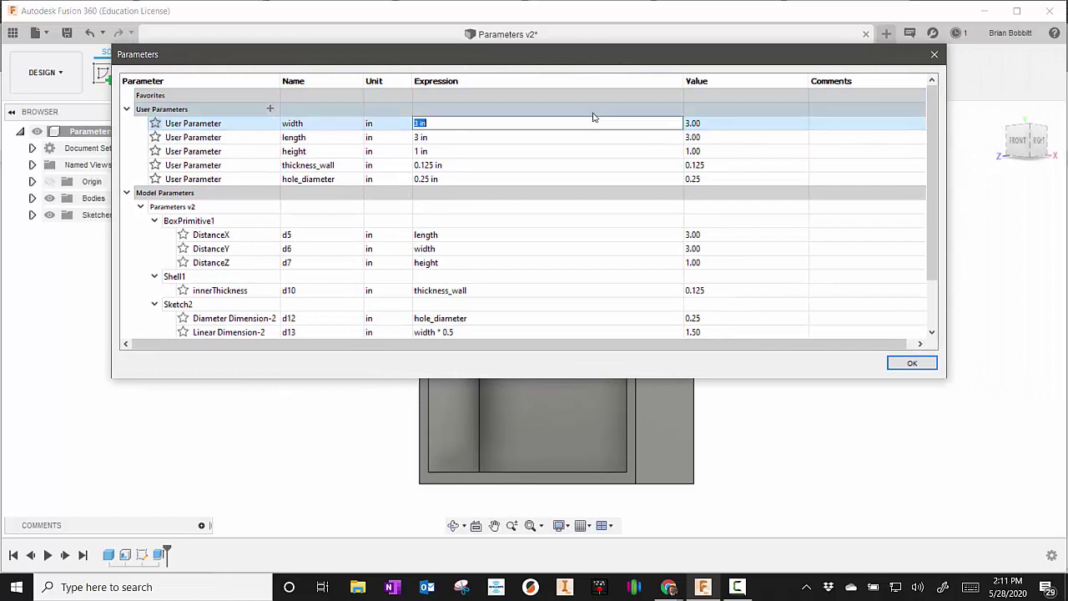
pyautogui.write('2')
pyautogui.press('Return')
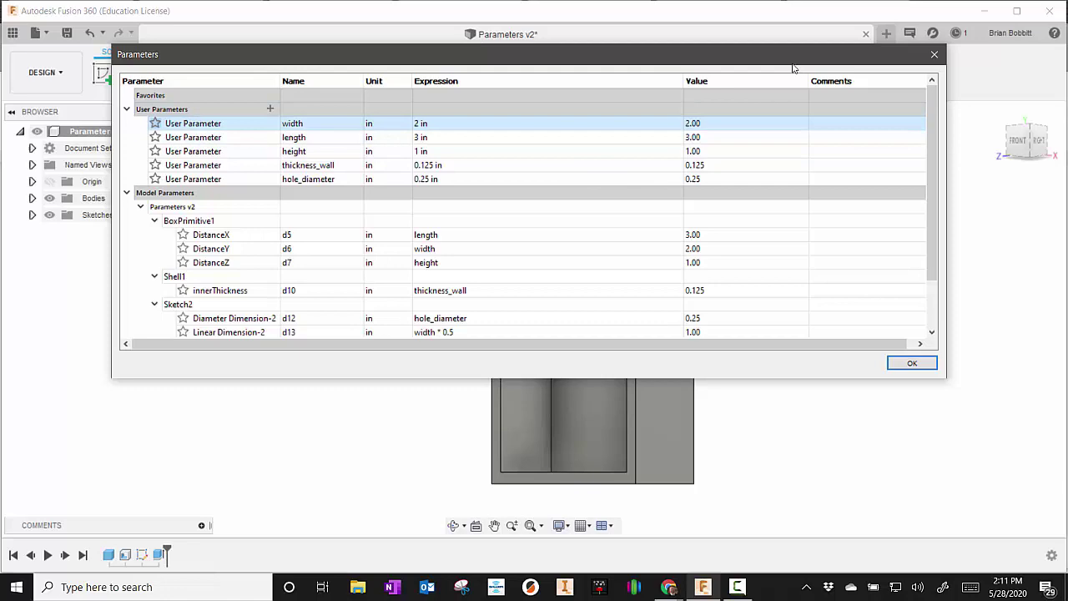
pyautogui.moveTo(793, 66); pyautogui.dragTo(778, 144)
pyautogui.click(436, 219)
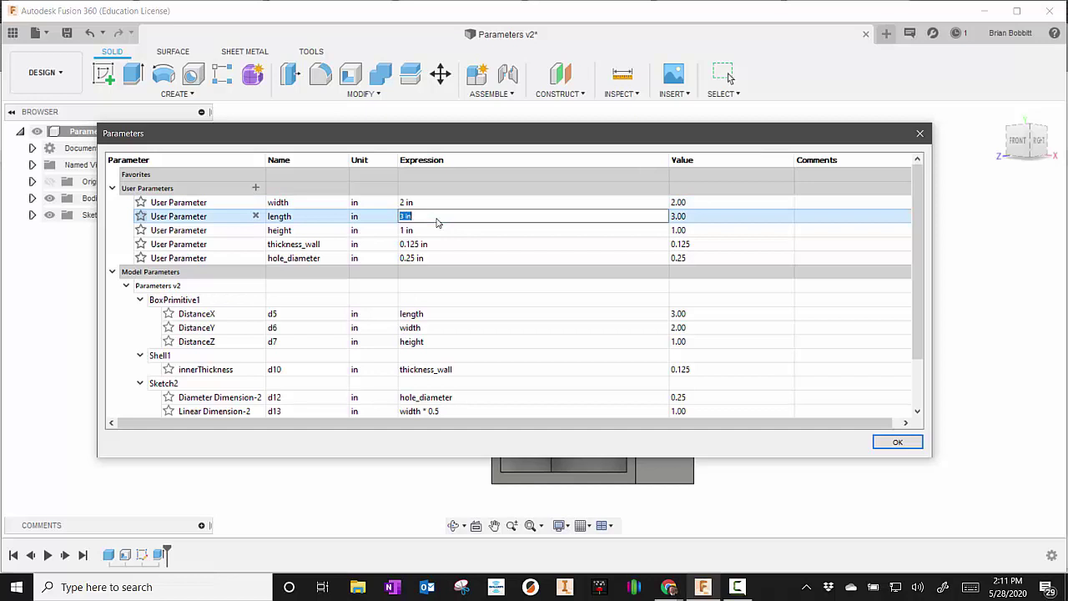
pyautogui.write('5')
pyautogui.press('Return')
pyautogui.moveTo(550, 138)
pyautogui.mouseDown()
pyautogui.moveTo(846, 246)
pyautogui.moveTo(1067, 250)
pyautogui.moveTo(220, 131)
pyautogui.moveTo(198, 5)
pyautogui.moveTo(525, 130)
pyautogui.moveTo(533, 151)
pyautogui.moveTo(562, 153)
pyautogui.mouseUp()
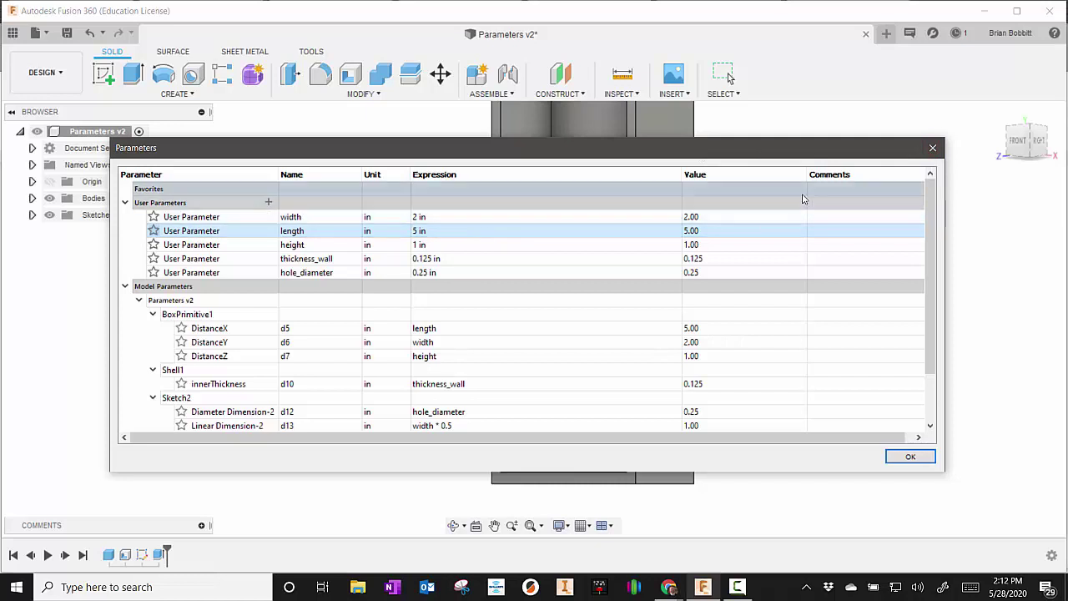
# Step: Apply the parameter changes, start a new design and open its Parameters table
pyautogui.click(911, 456)
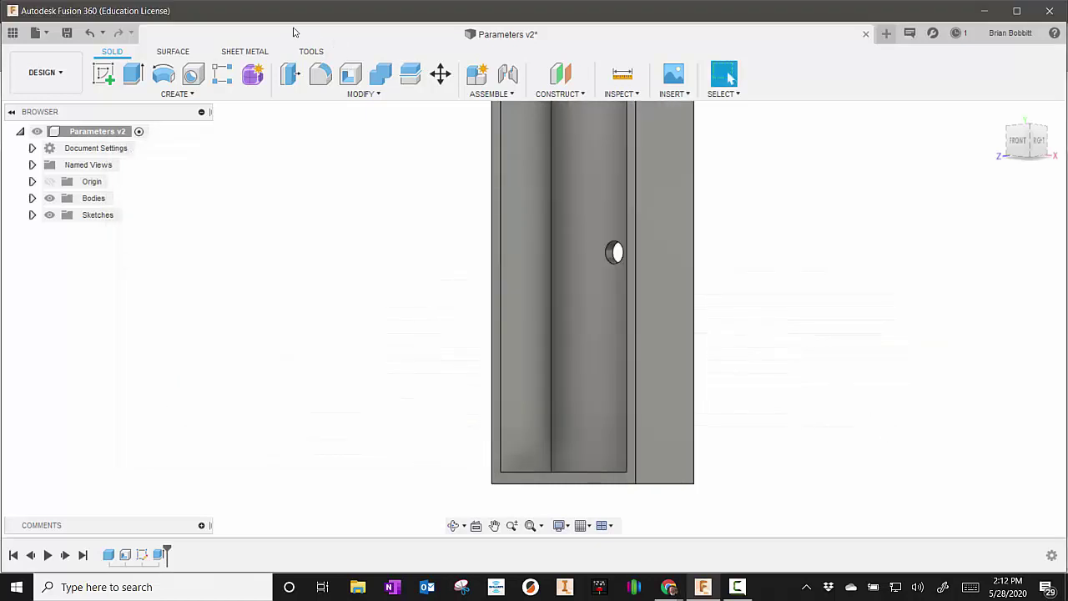
pyautogui.click(885, 33)
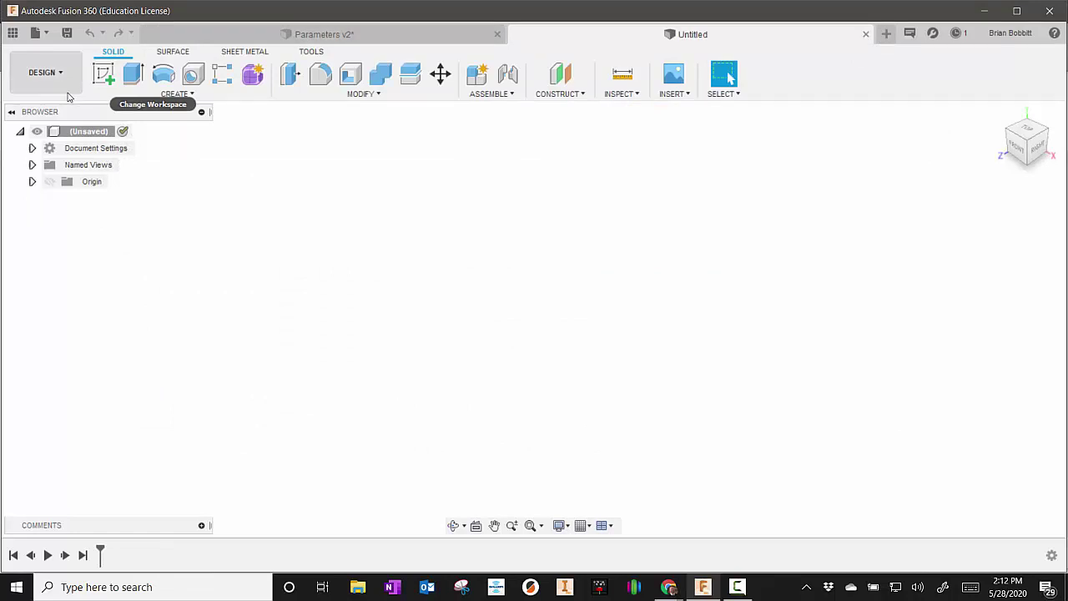
pyautogui.click(361, 93)
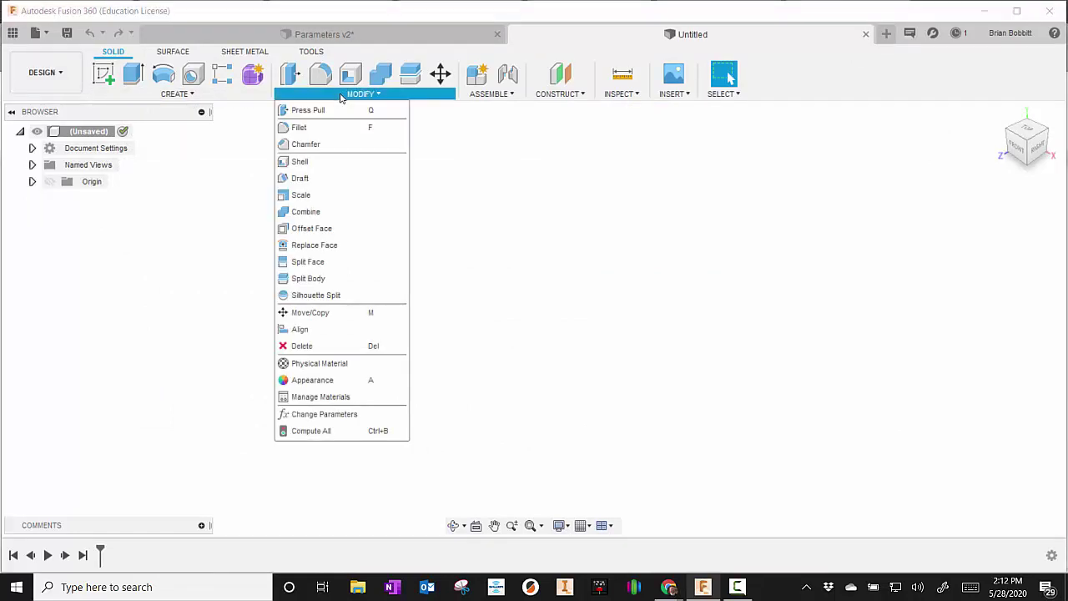
pyautogui.click(317, 414)
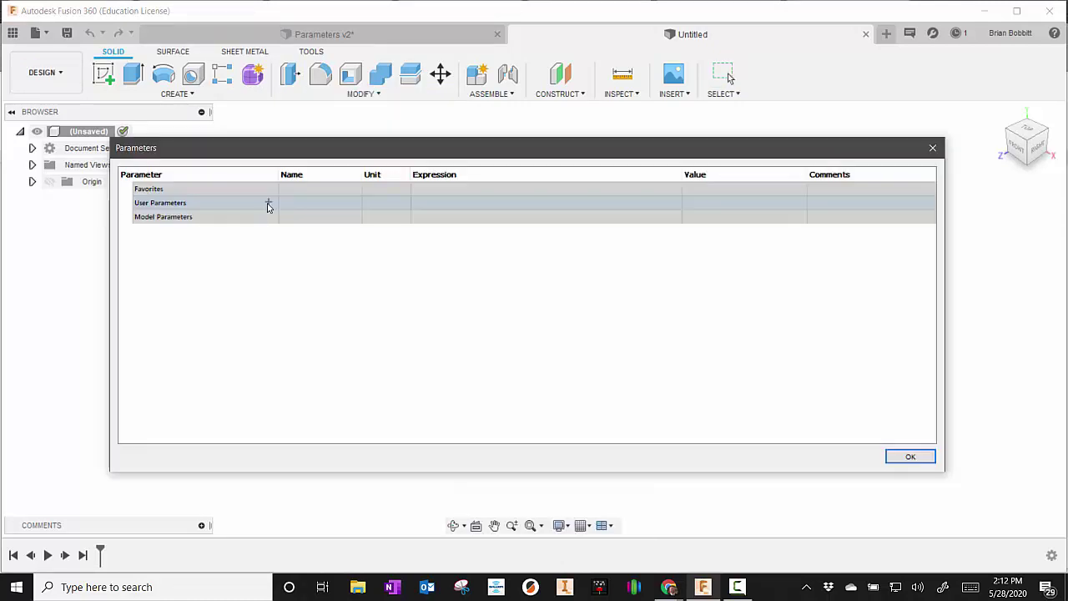
# Step: Add user parameters length = 4 in and width = 4 in
pyautogui.click(268, 204)
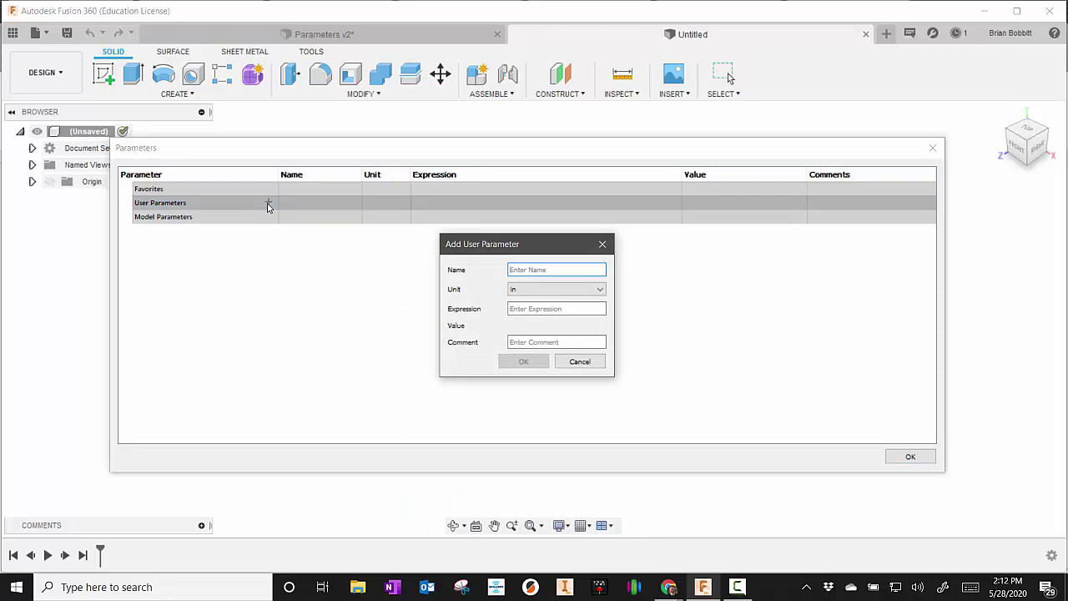
pyautogui.write('le')
pyautogui.write('4')
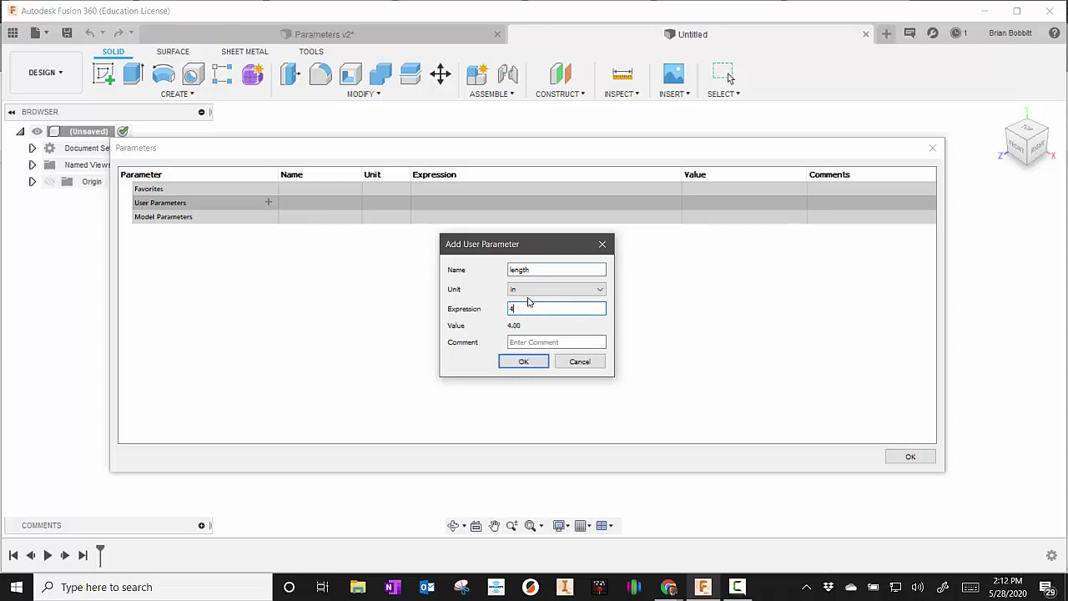
pyautogui.click(523, 361)
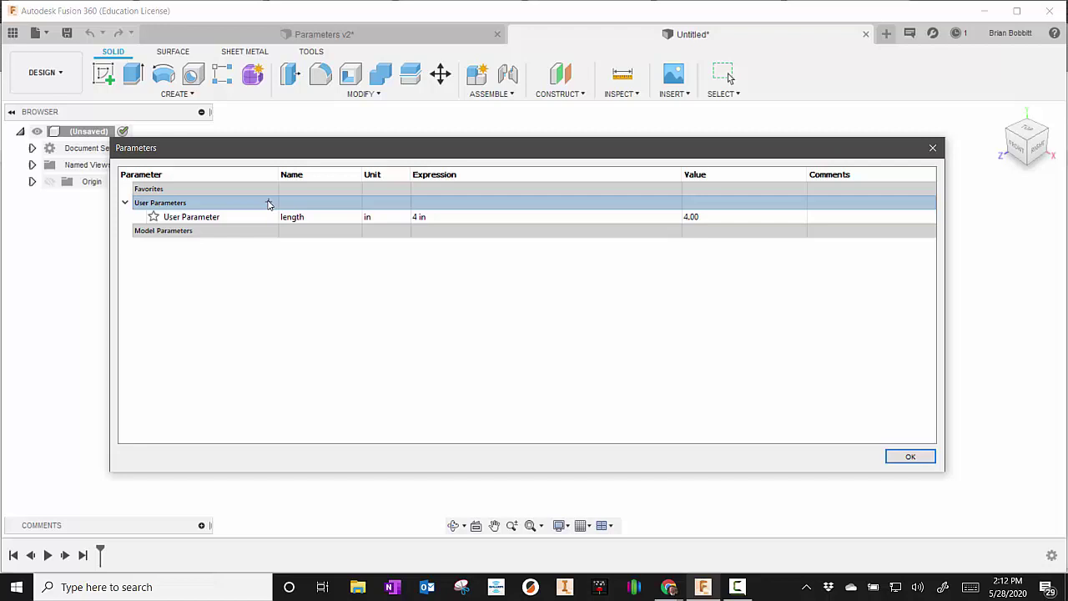
pyautogui.click(269, 204)
pyautogui.write('width')
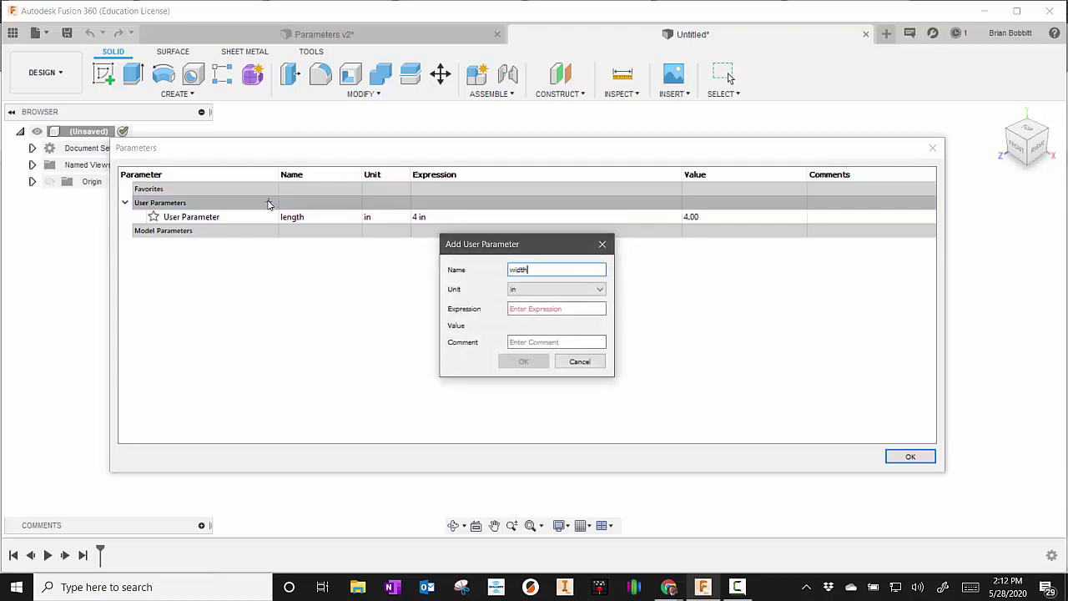
pyautogui.click(596, 309)
pyautogui.write('4')
pyautogui.click(523, 362)
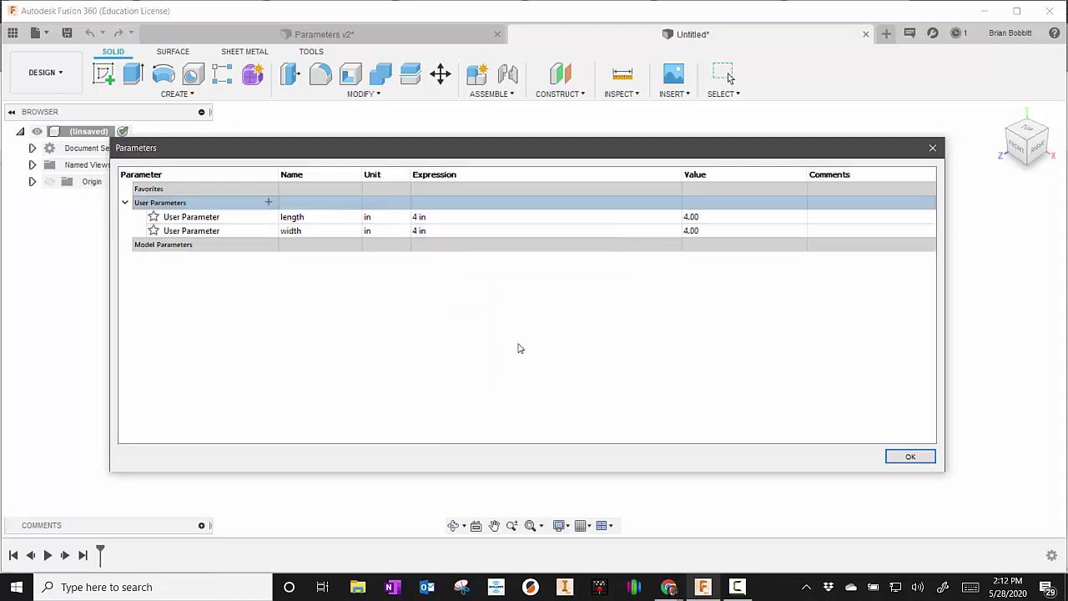
# Step: Add user parameters height = 3 in and thickness_wall = 0.125 in, then close the table
pyautogui.click(268, 202)
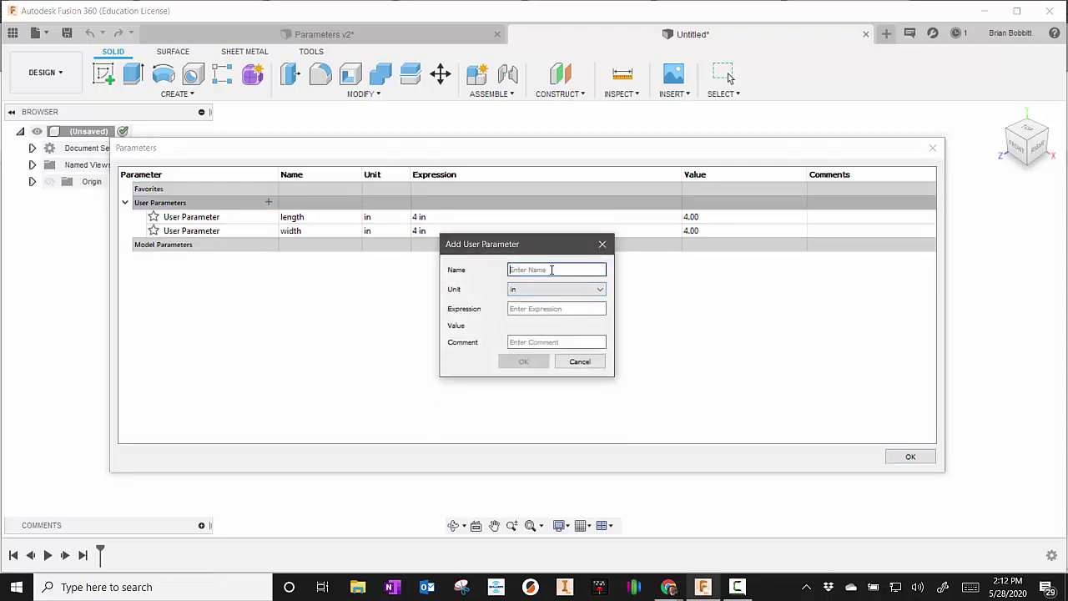
pyautogui.write('height')
pyautogui.click(548, 309)
pyautogui.write('3')
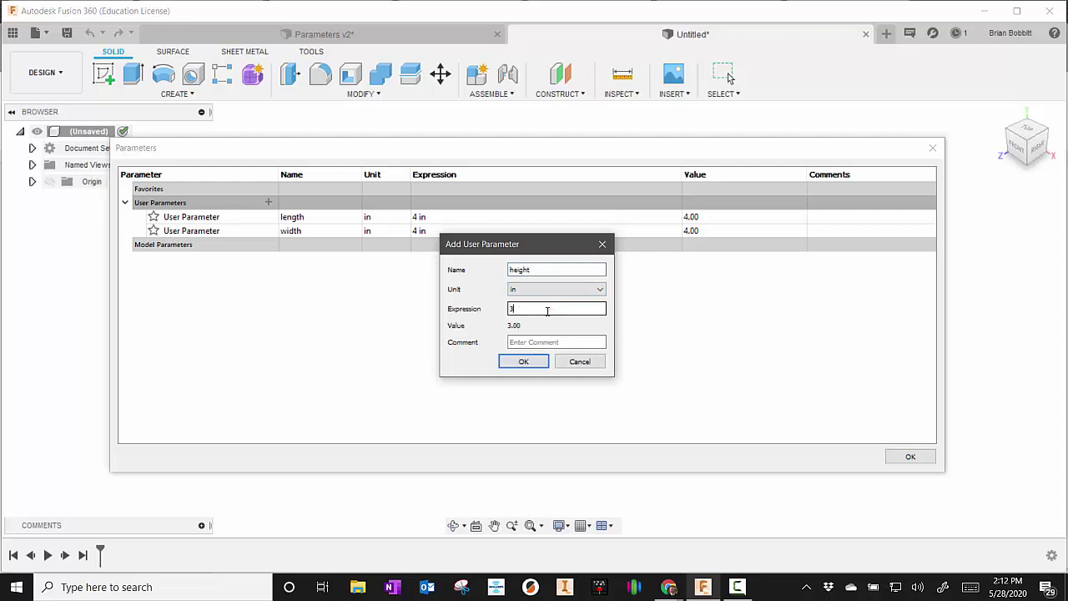
pyautogui.click(534, 366)
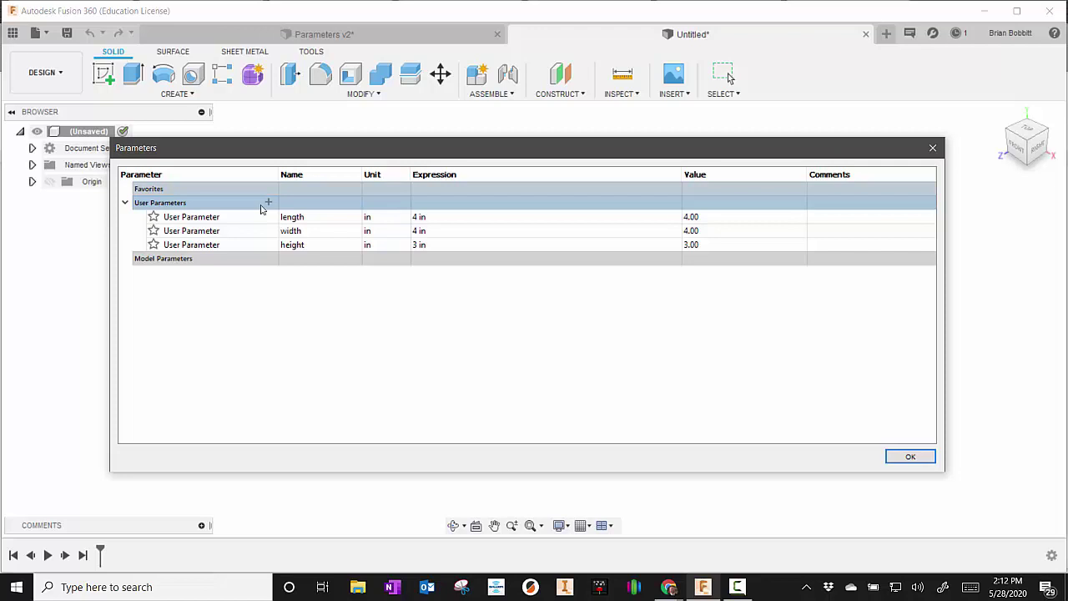
pyautogui.click(268, 202)
pyautogui.write('thickness_wall')
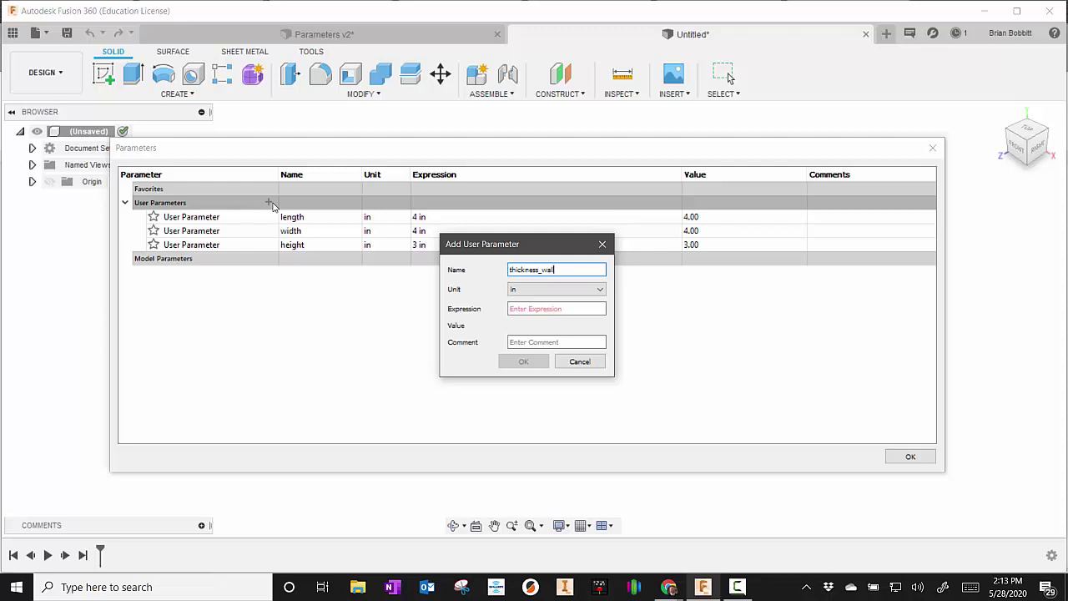
pyautogui.click(517, 309)
pyautogui.write('.125')
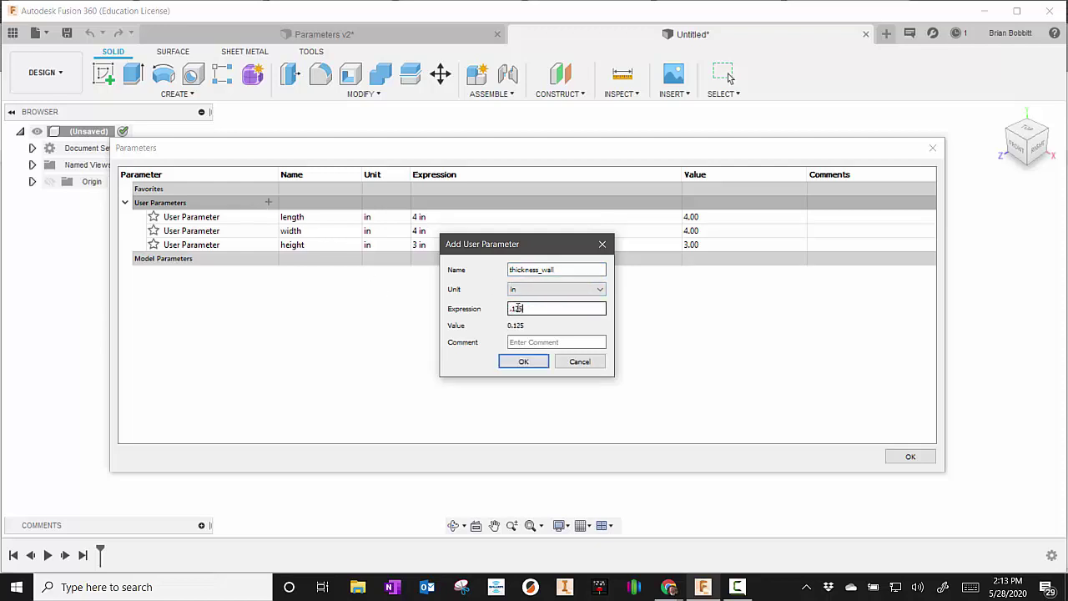
pyautogui.click(528, 362)
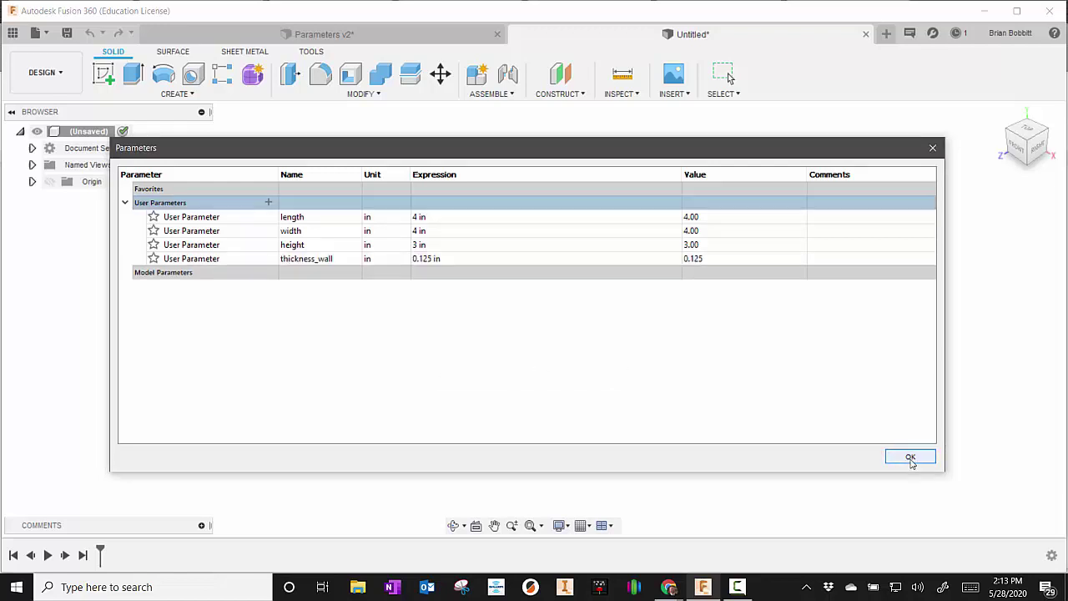
pyautogui.click(910, 459)
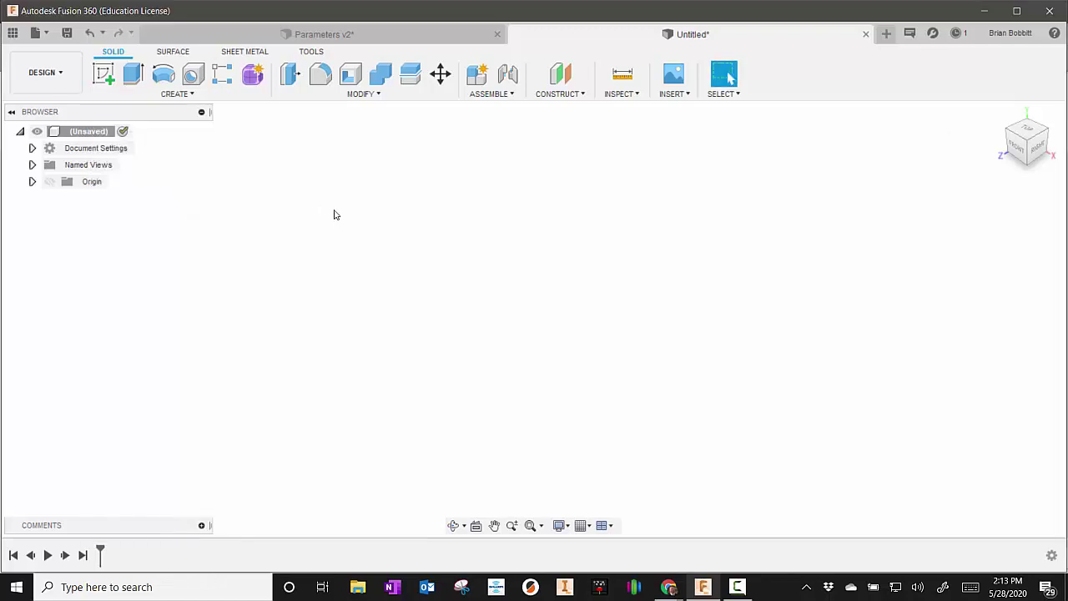
# Step: Start a Box from the origin with a base rectangle sized length by width
pyautogui.click(175, 94)
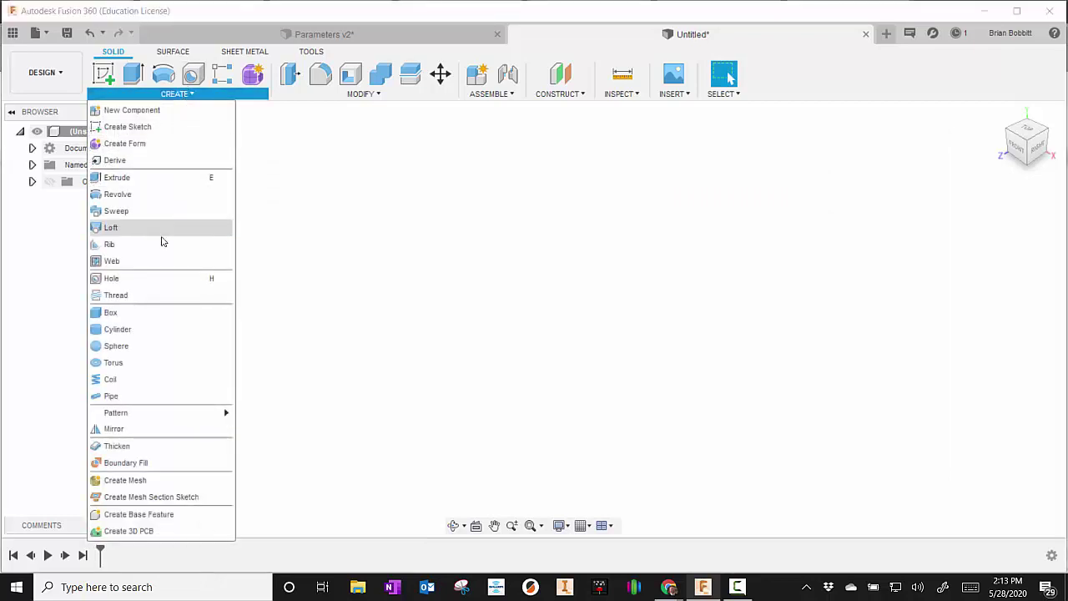
pyautogui.click(119, 317)
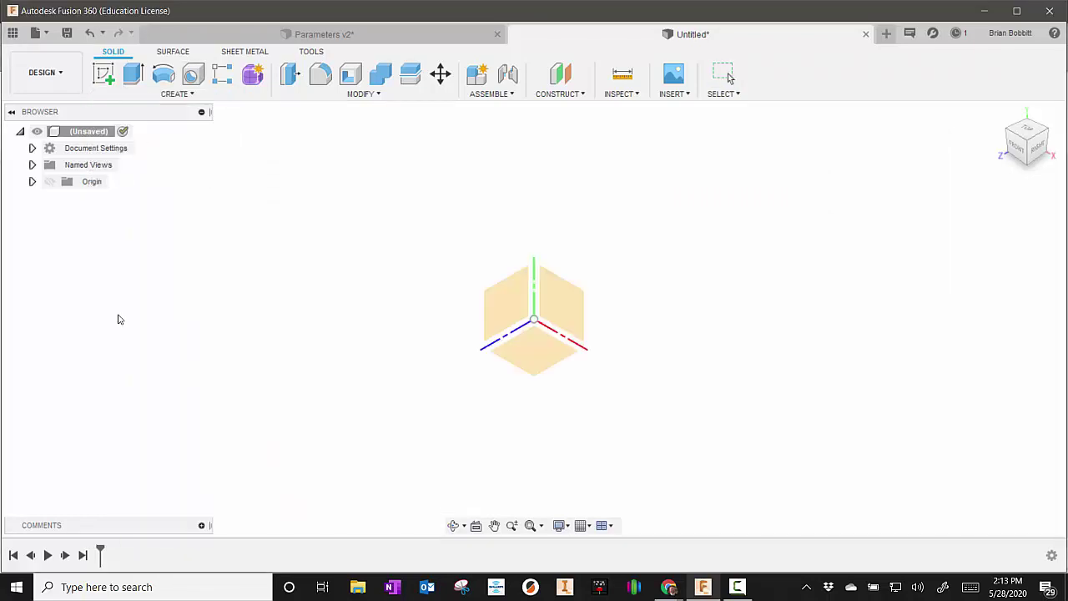
pyautogui.click(557, 298)
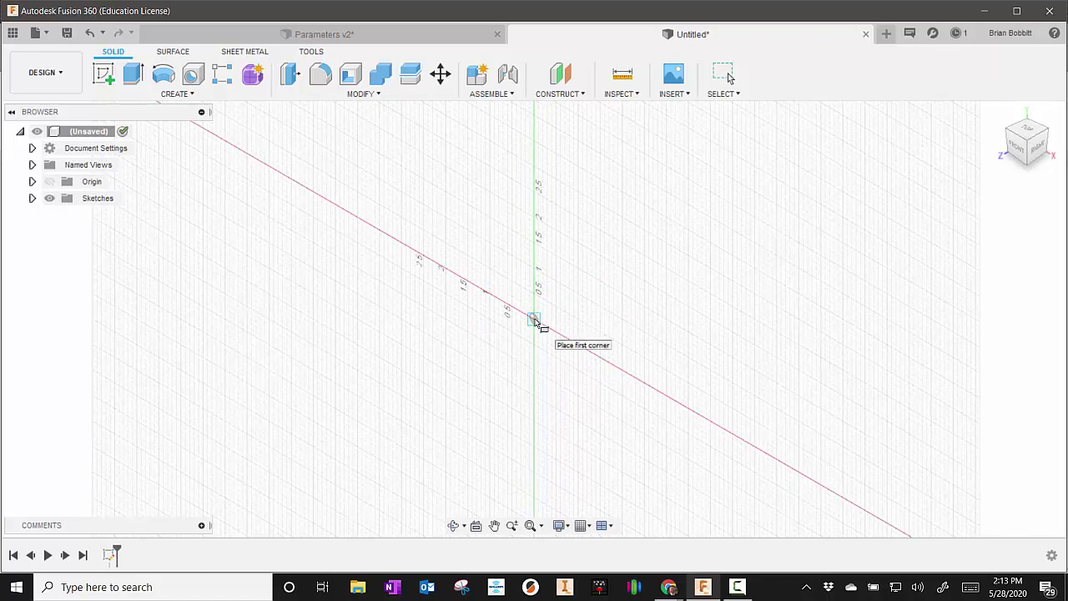
pyautogui.click(535, 319)
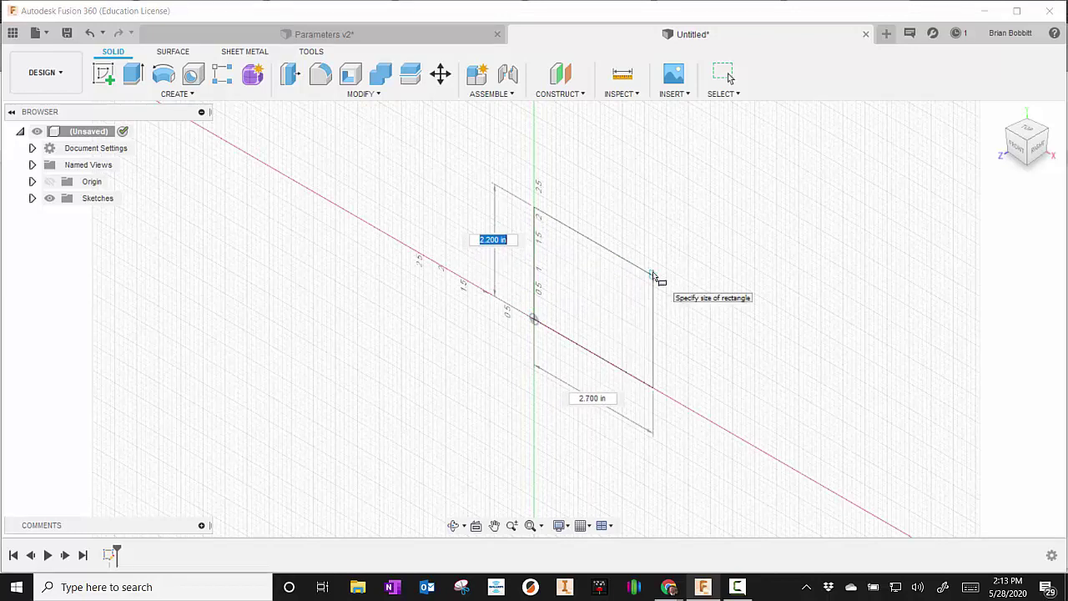
pyautogui.write('leng')
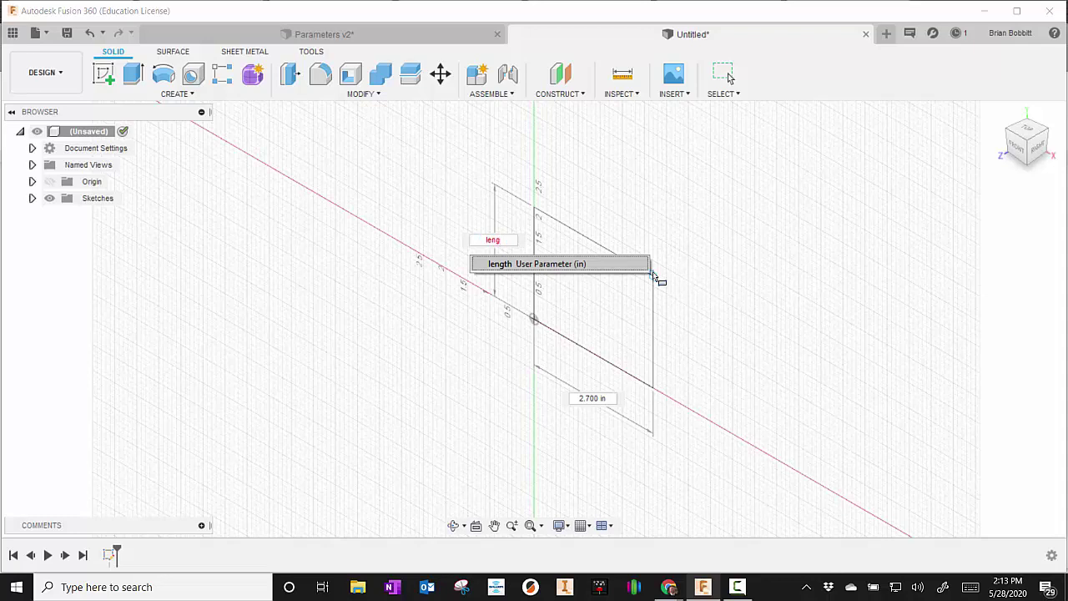
pyautogui.press('Return')
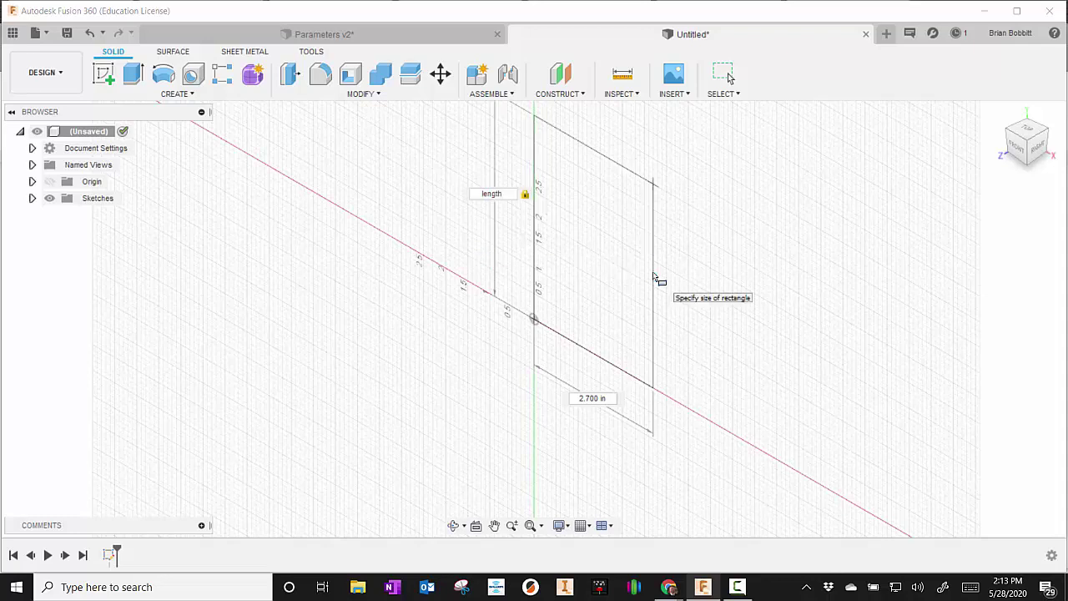
pyautogui.press('Tab')
pyautogui.write('width')
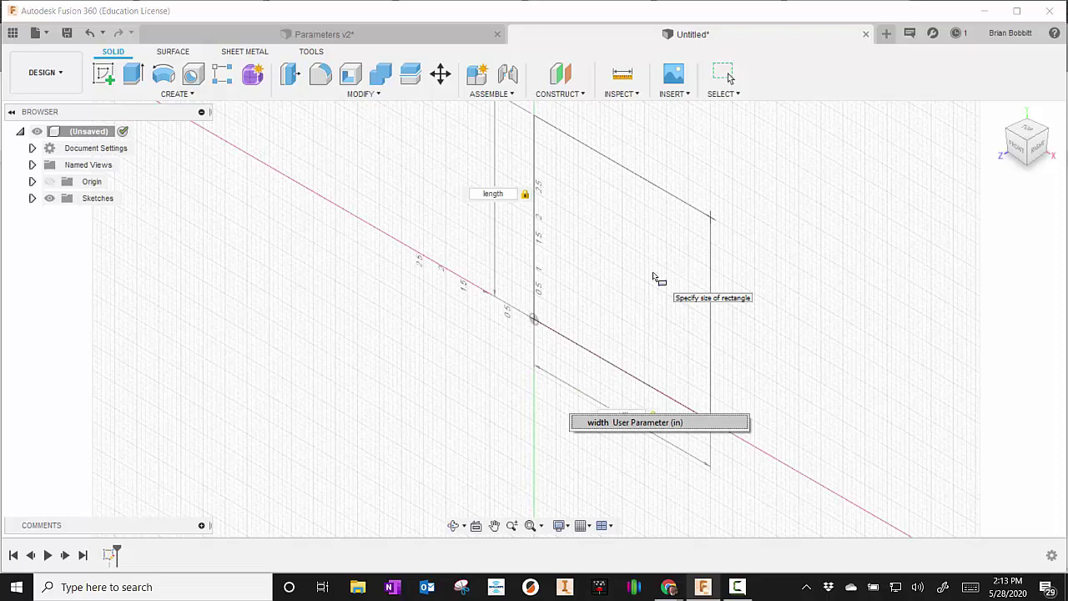
pyautogui.click(652, 423)
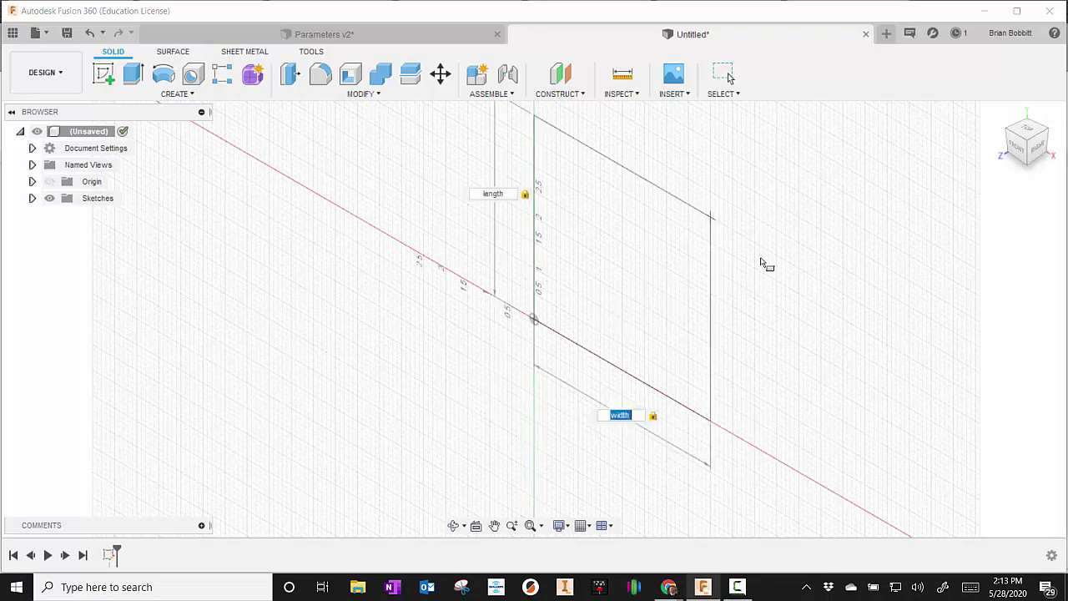
# Step: Set the box height to the height parameter and create the 4 × 4 × 3 in body
pyautogui.press('Return')
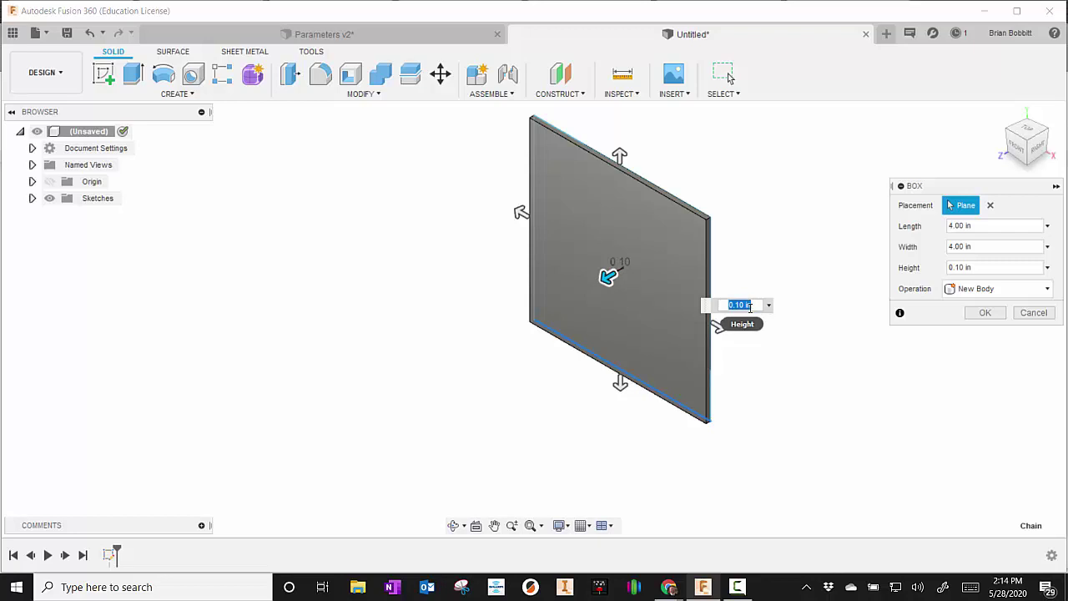
pyautogui.write('he')
pyautogui.press('BackSpace')
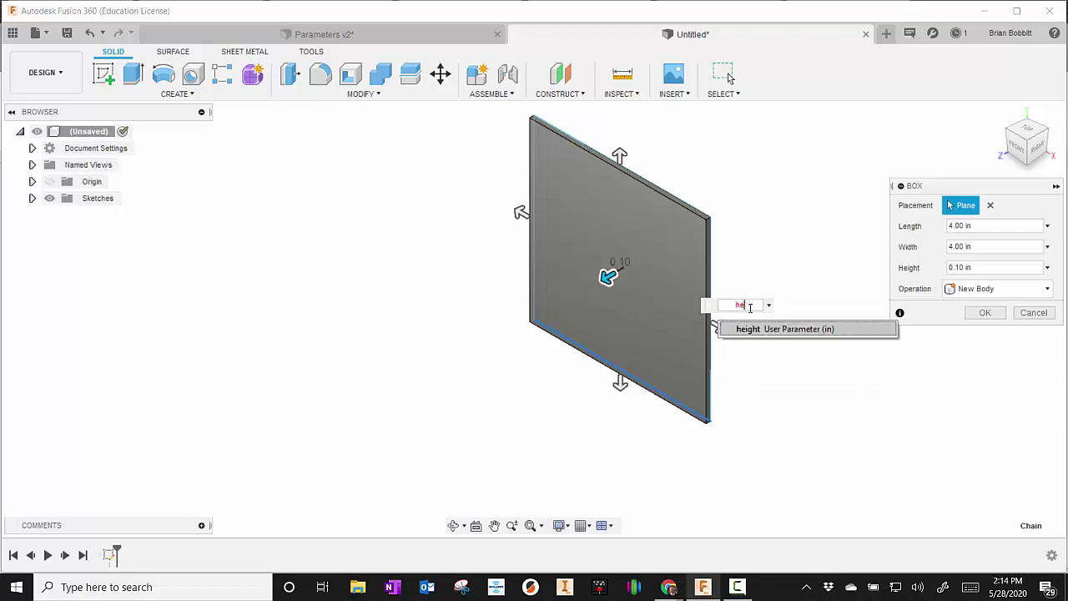
pyautogui.write('ight')
pyautogui.press('Return')
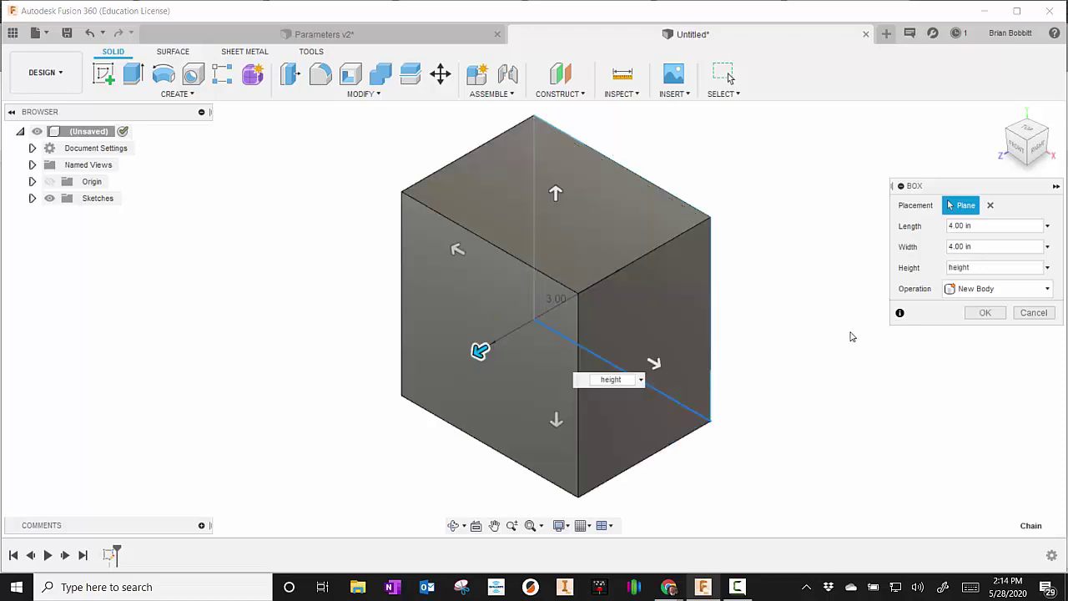
pyautogui.click(981, 312)
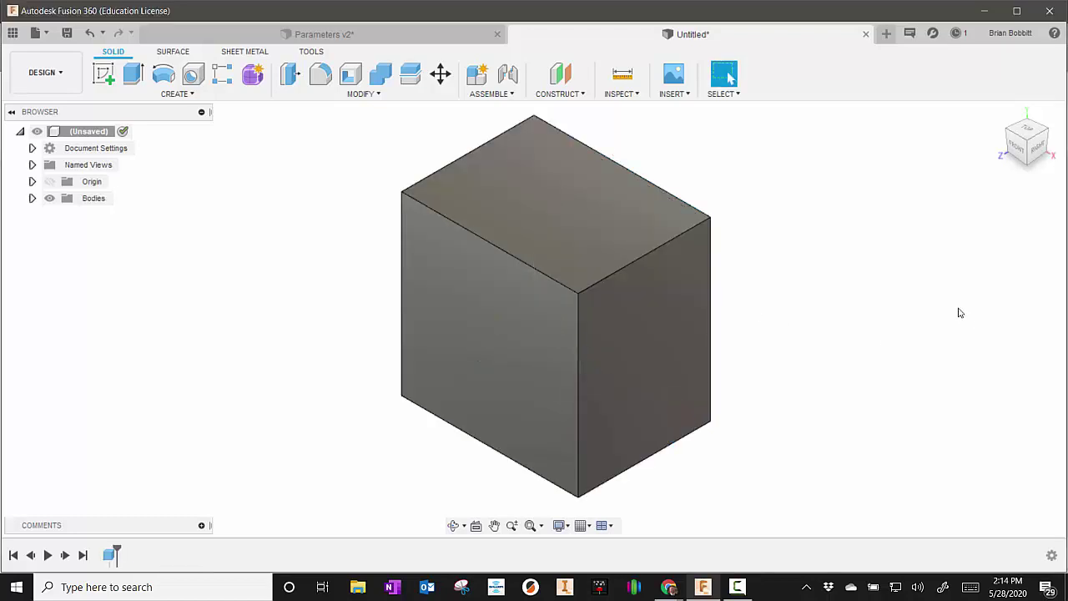
# Step: Shell the box with the front face removed and inside thickness set to thickness_wall
pyautogui.click(371, 95)
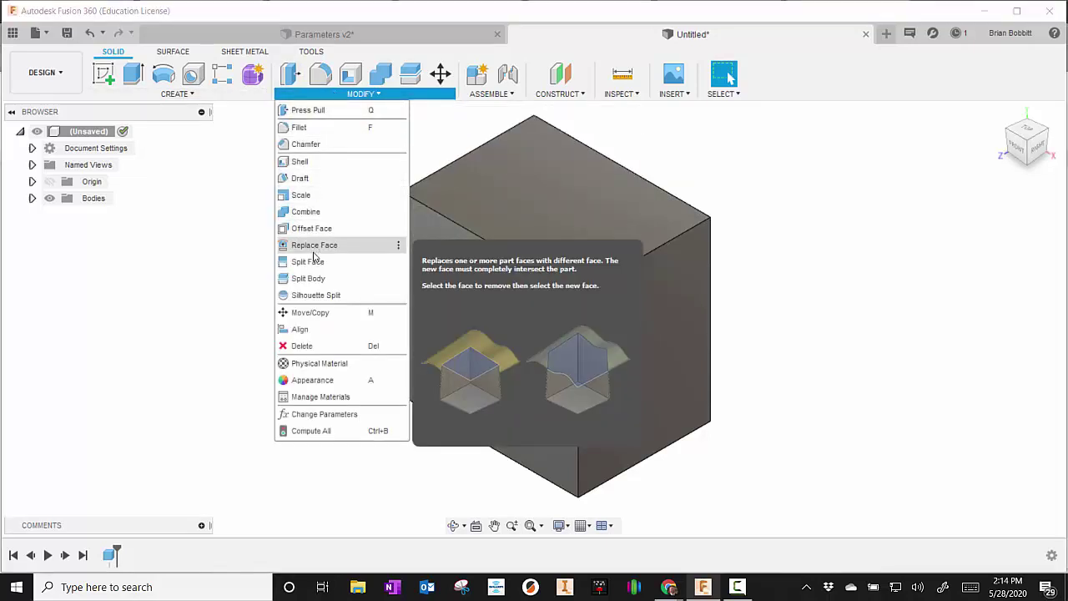
pyautogui.click(312, 162)
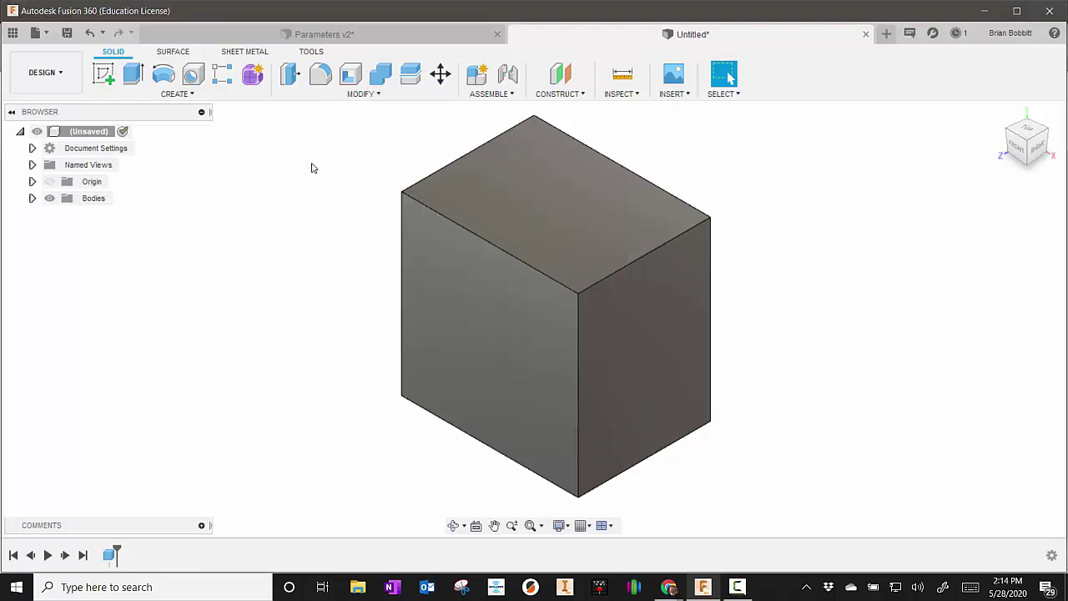
pyautogui.click(461, 332)
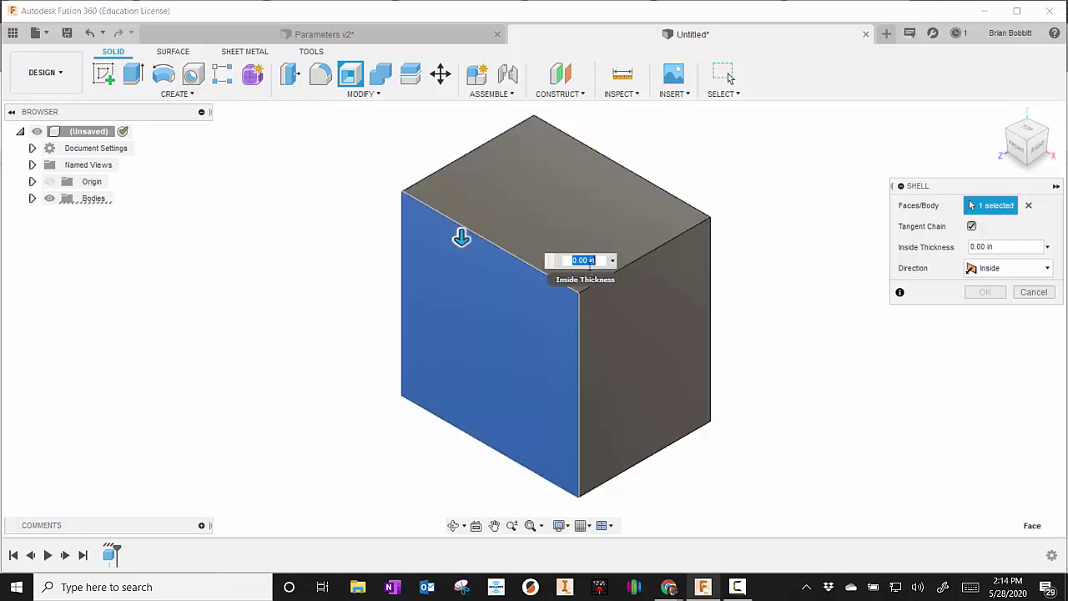
pyautogui.write('thic')
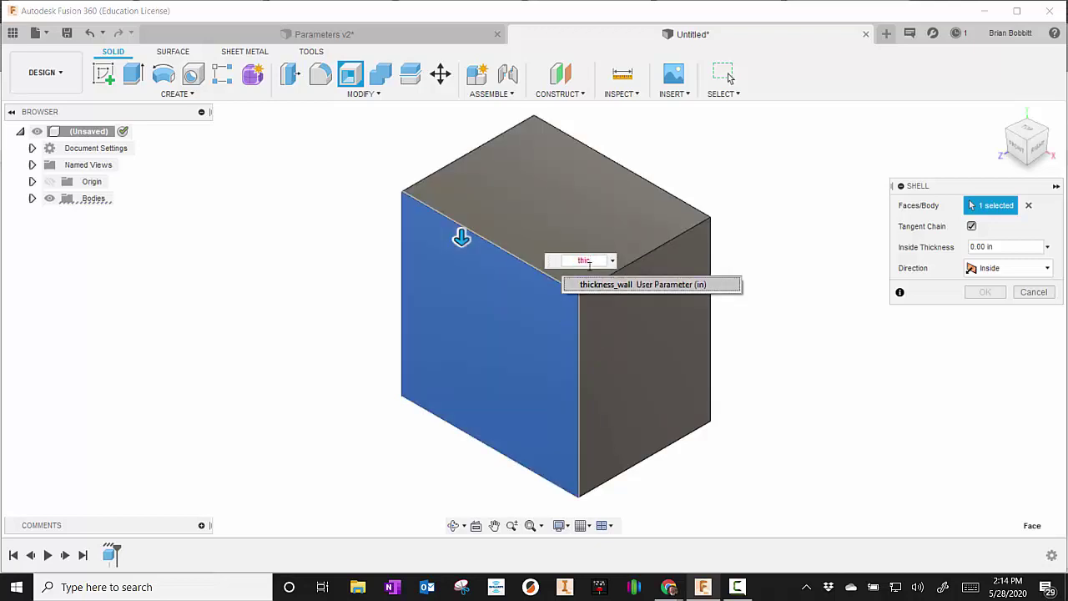
pyautogui.press('Return')
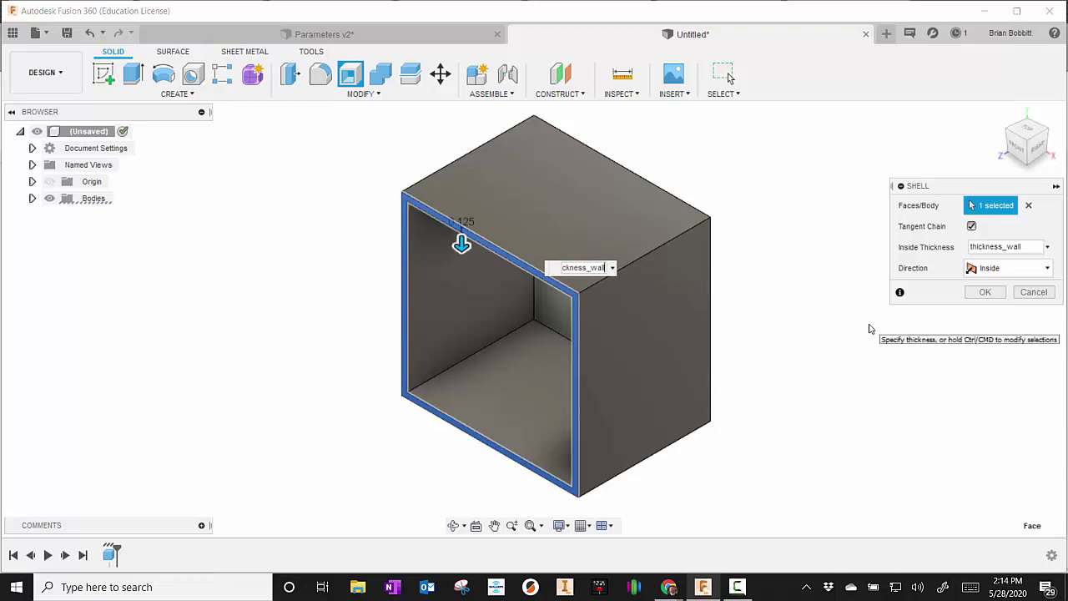
pyautogui.press('Return')
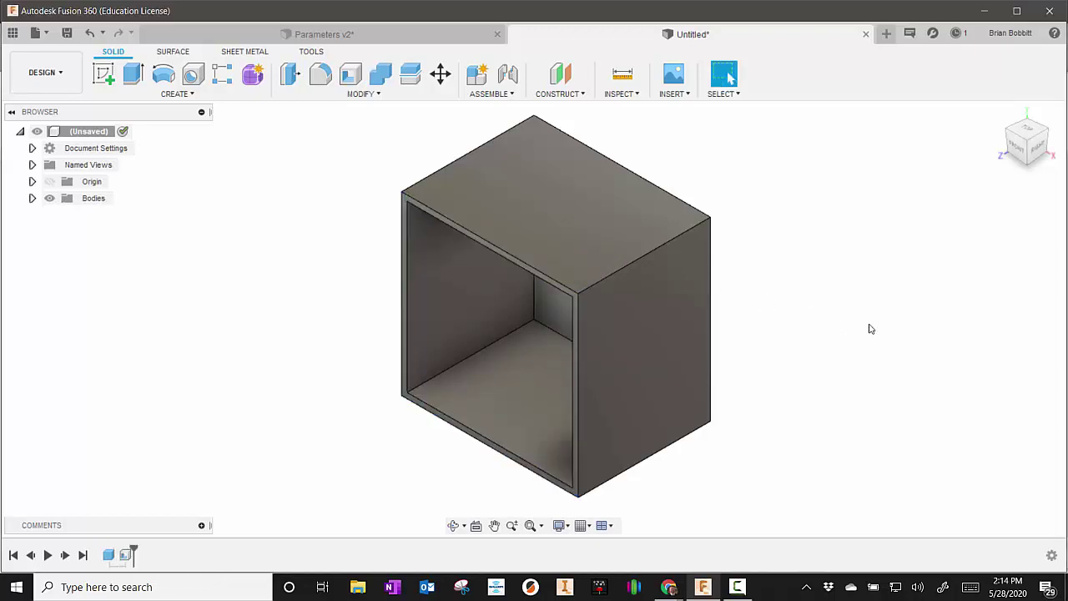
# Step: In the Parameters table, set BoxPrimitive1's DistanceX to length and DistanceY to width
pyautogui.click(357, 95)
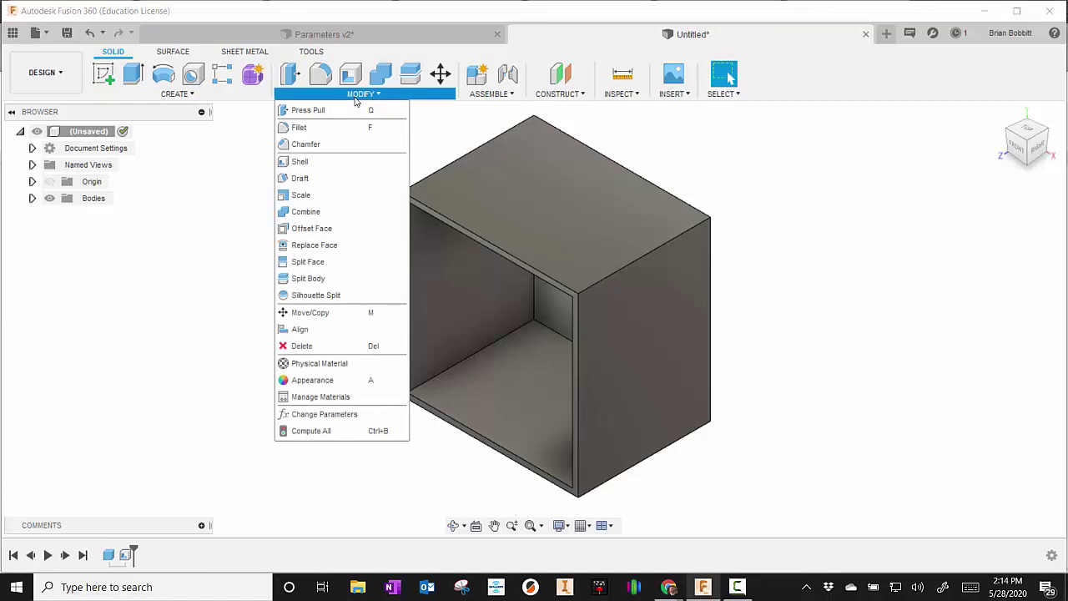
pyautogui.click(338, 419)
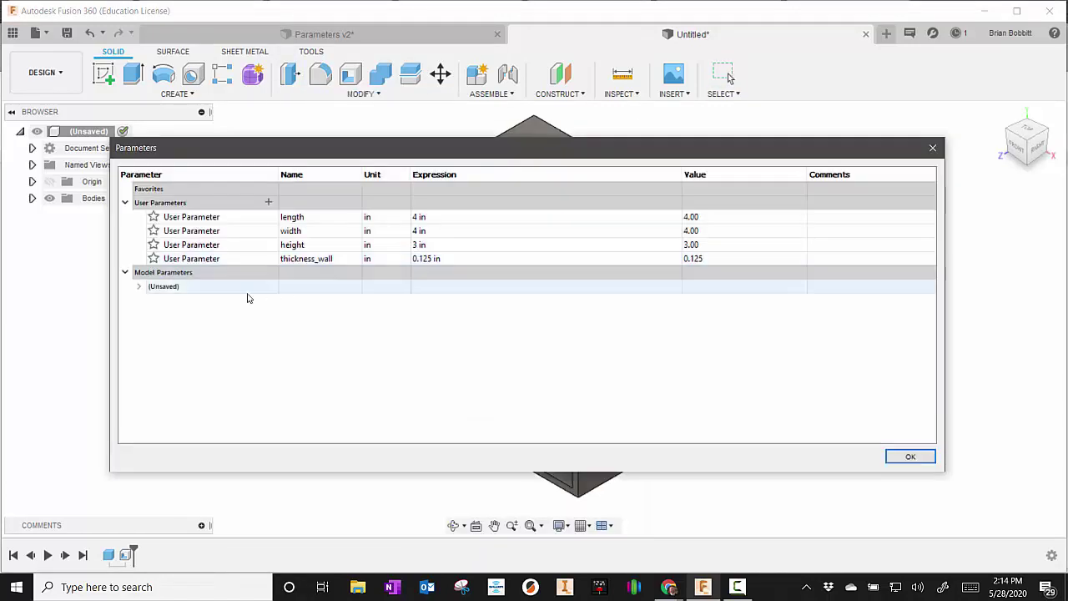
pyautogui.click(139, 287)
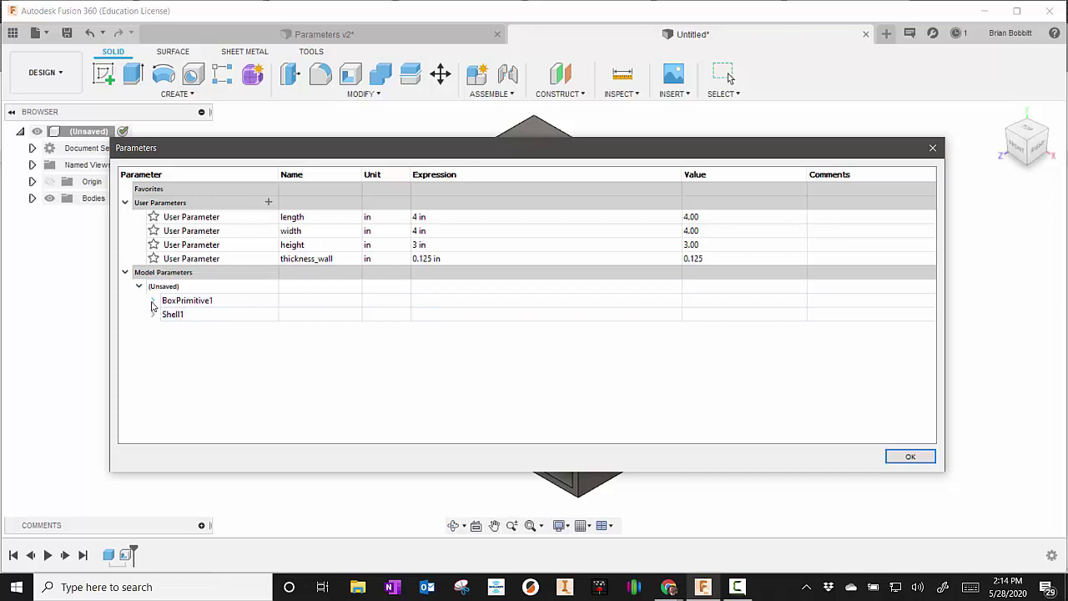
pyautogui.click(153, 301)
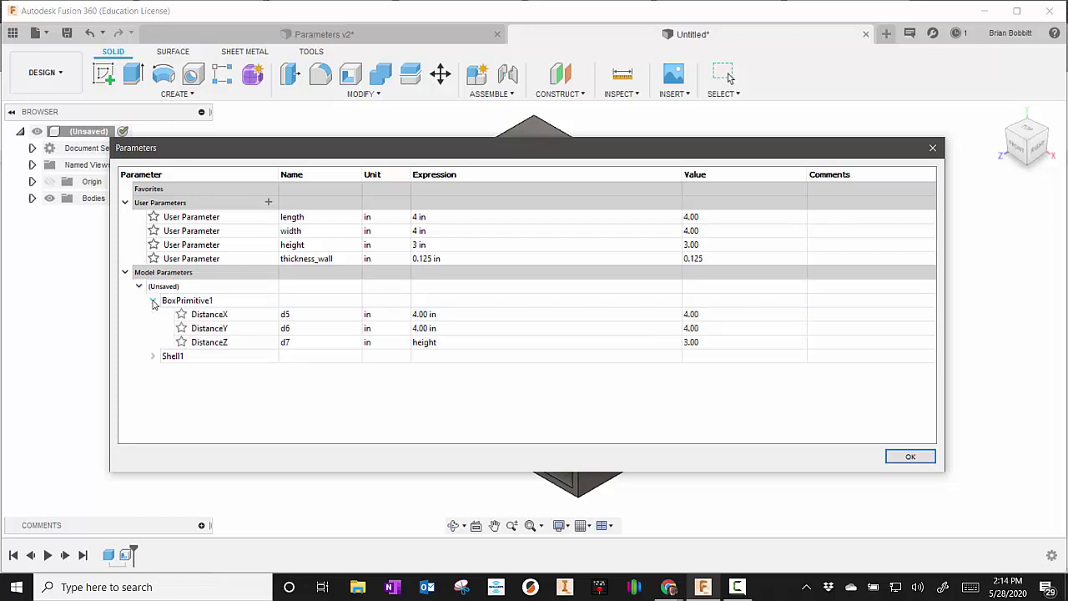
pyautogui.click(451, 315)
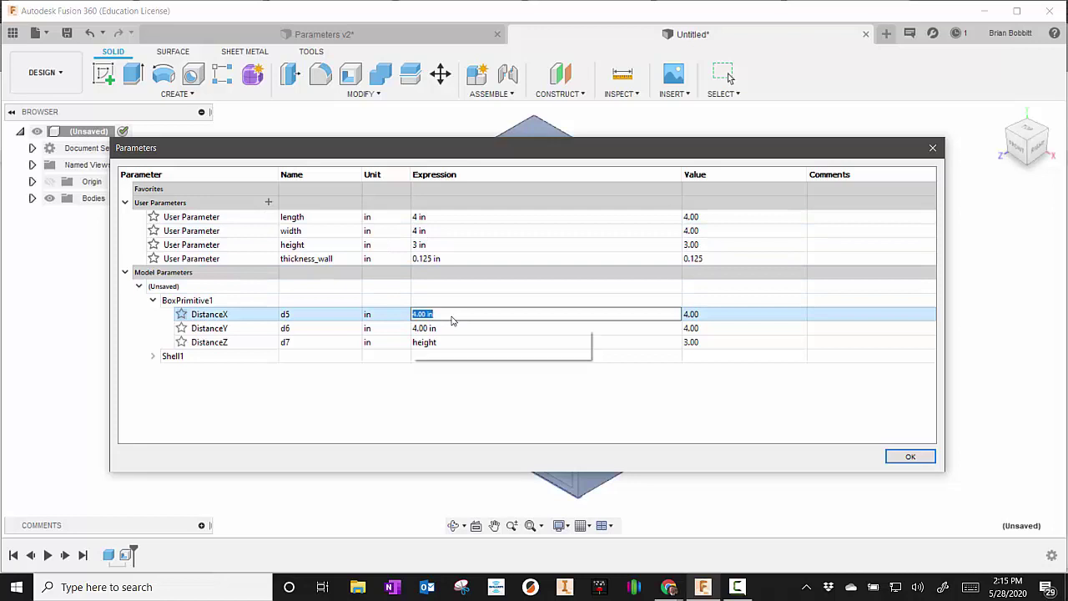
pyautogui.write('length')
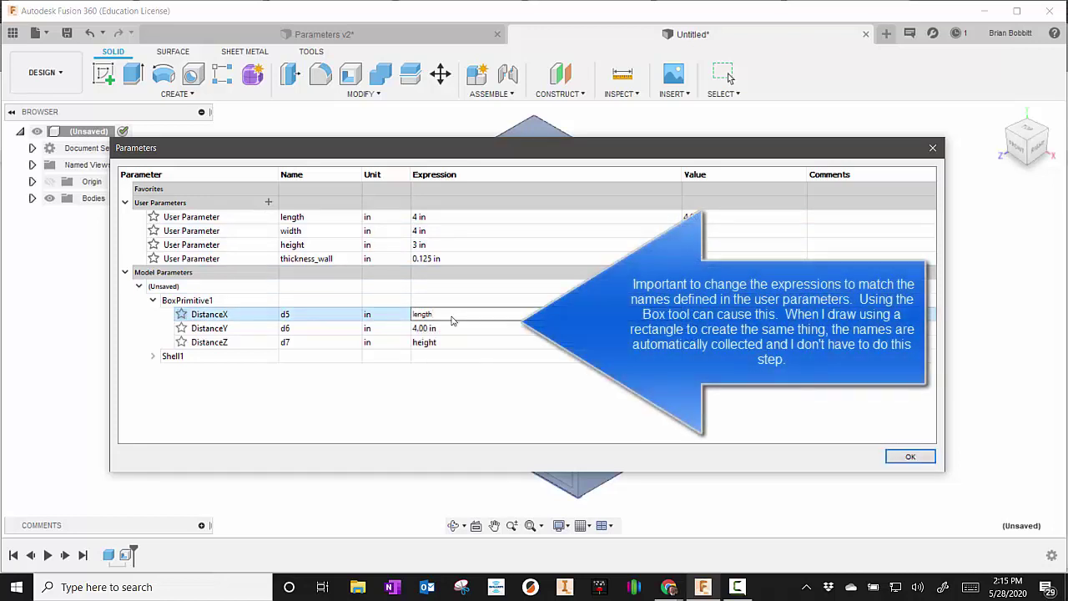
pyautogui.click(451, 325)
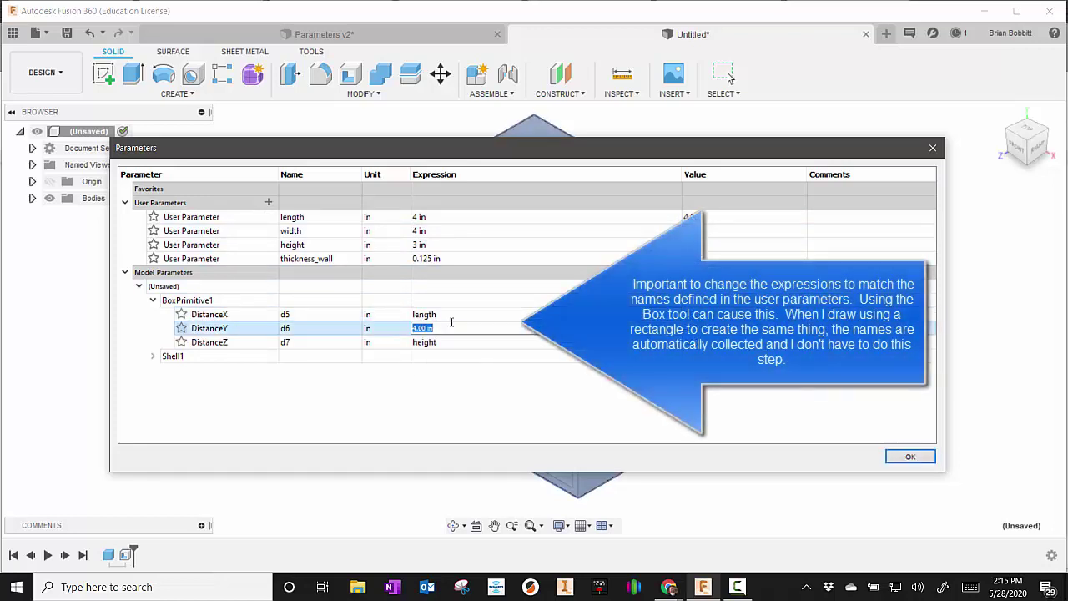
pyautogui.write('width')
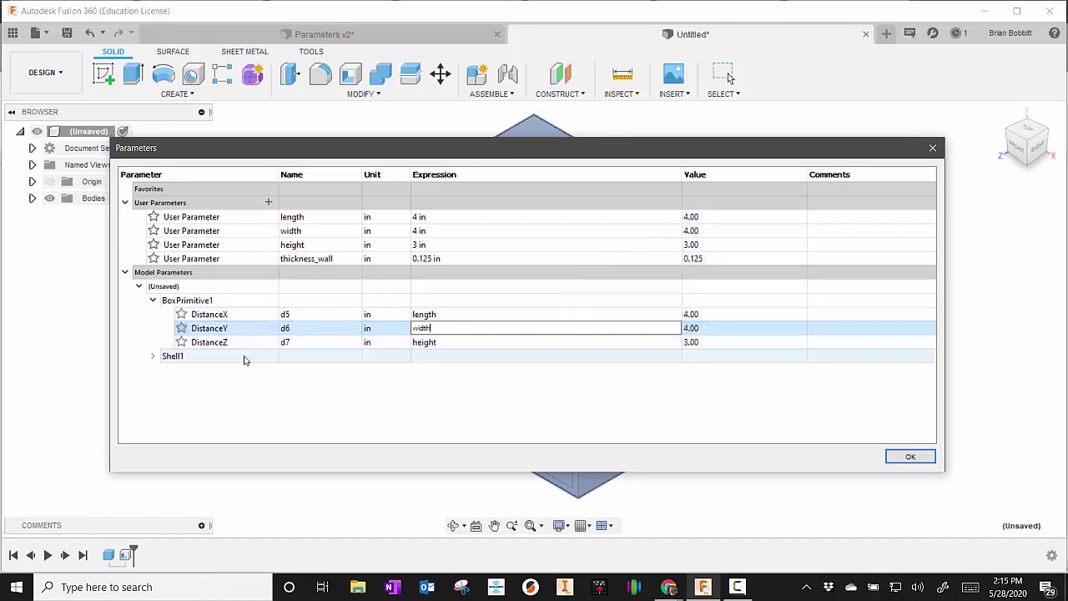
pyautogui.click(154, 357)
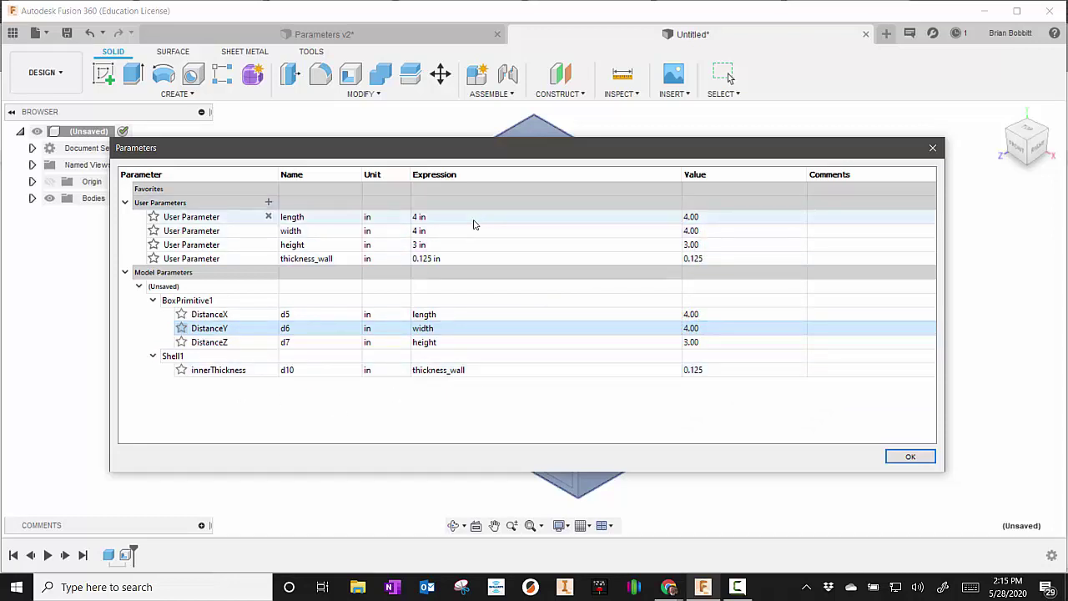
pyautogui.click(909, 456)
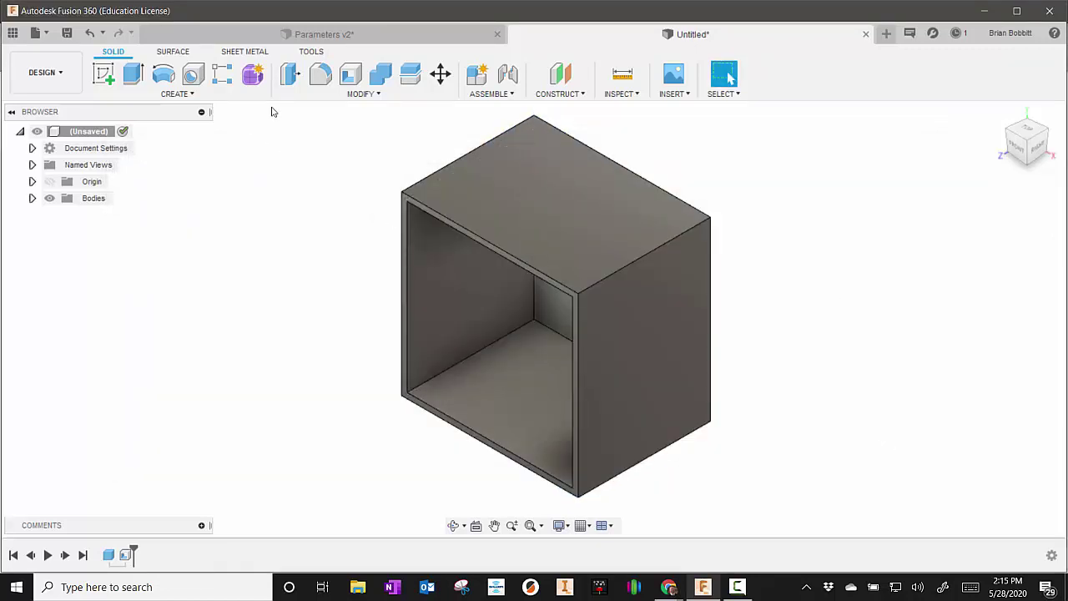
# Step: Change the length parameter to 2 in and width to 5 in
pyautogui.click(361, 95)
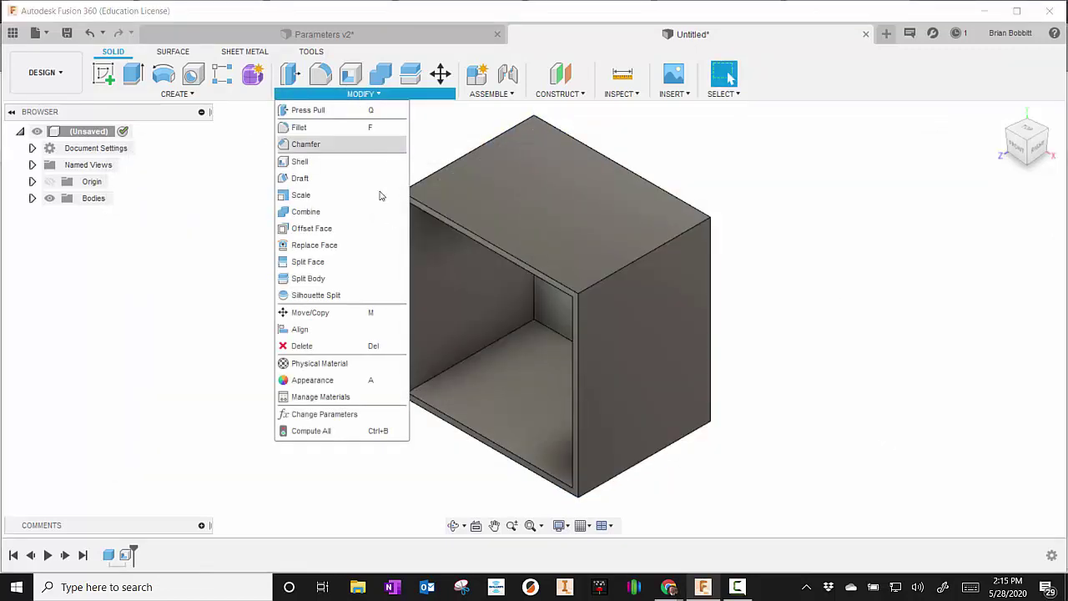
pyautogui.click(367, 421)
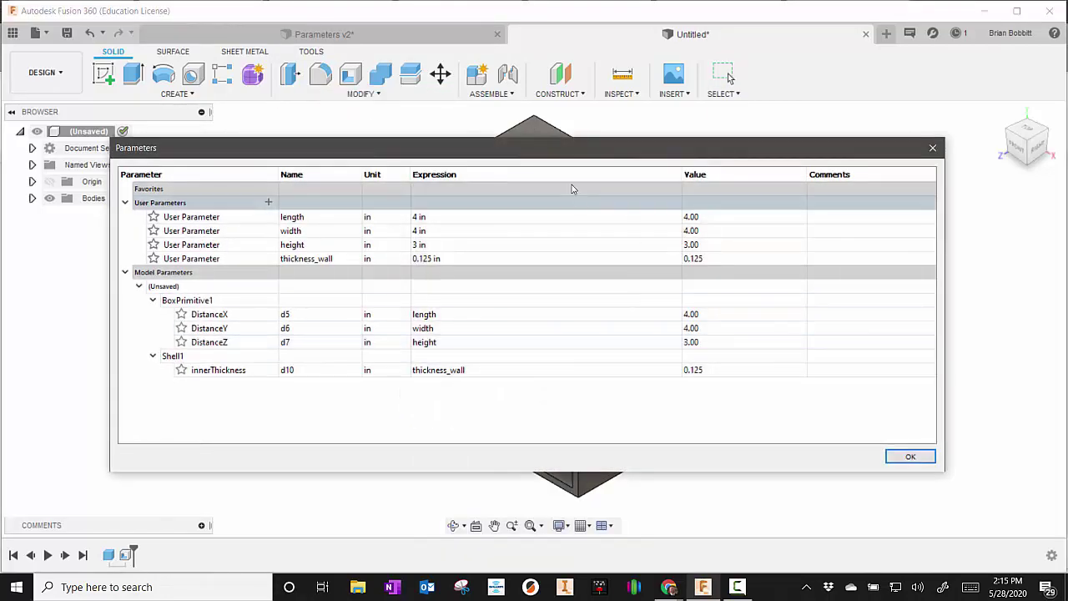
pyautogui.moveTo(590, 150); pyautogui.dragTo(1067, 261)
pyautogui.click(933, 330)
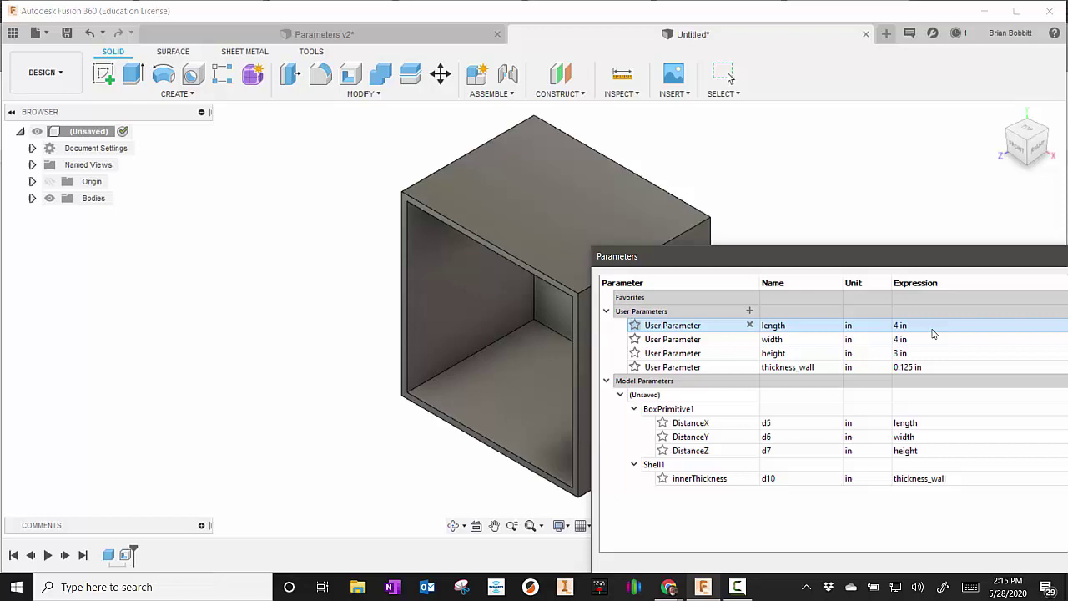
pyautogui.write('2')
pyautogui.press('Return')
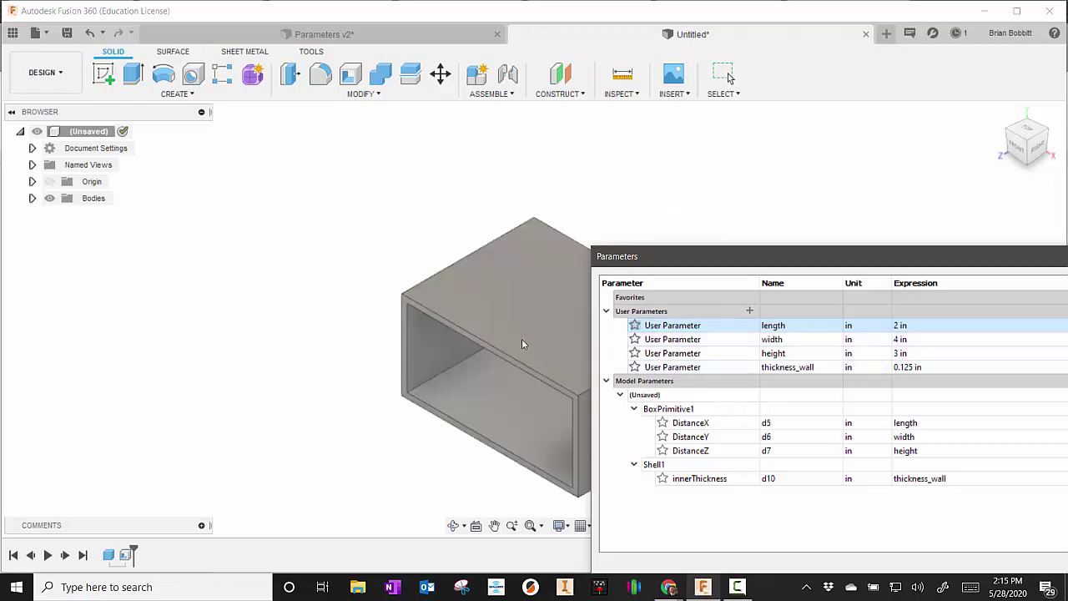
pyautogui.click(926, 338)
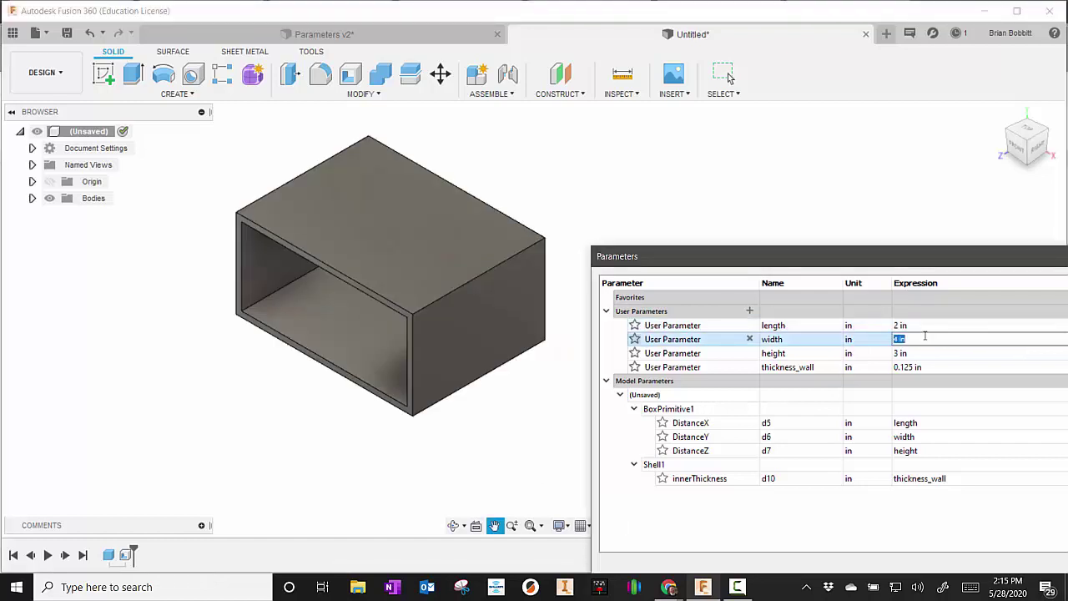
pyautogui.write('5')
pyautogui.press('Return')
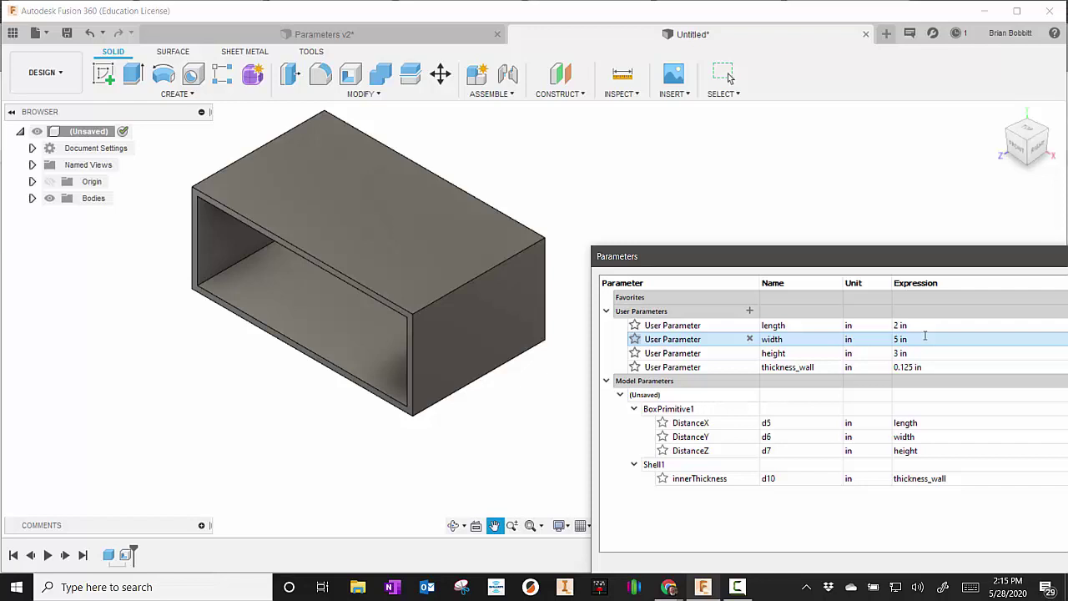
# Step: Set height to 1 in, apply the changes and begin a new sketch
pyautogui.click(906, 354)
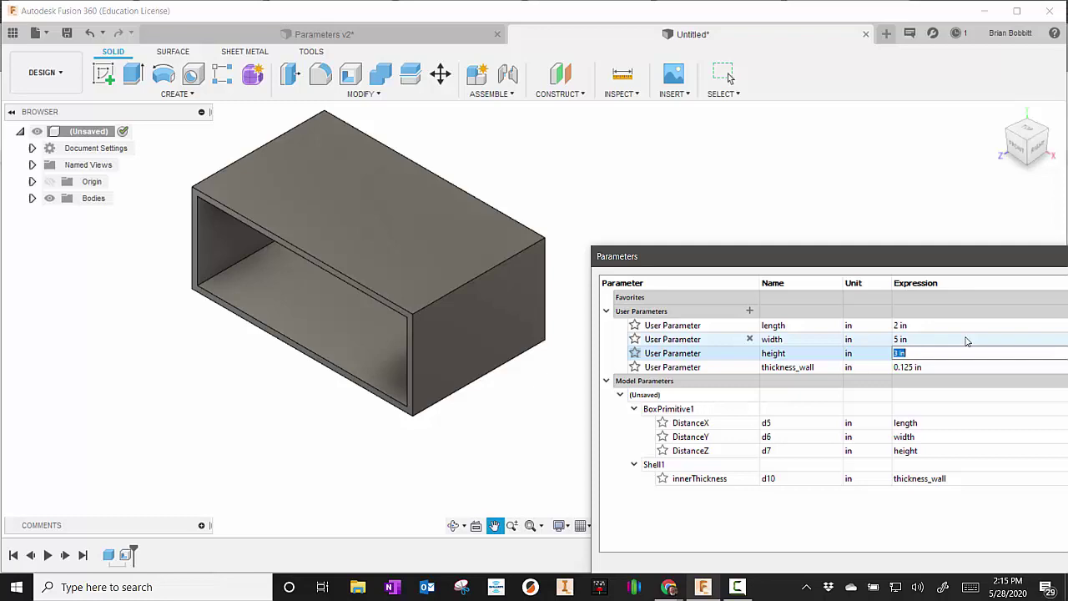
pyautogui.write('1')
pyautogui.moveTo(881, 257); pyautogui.dragTo(588, 148)
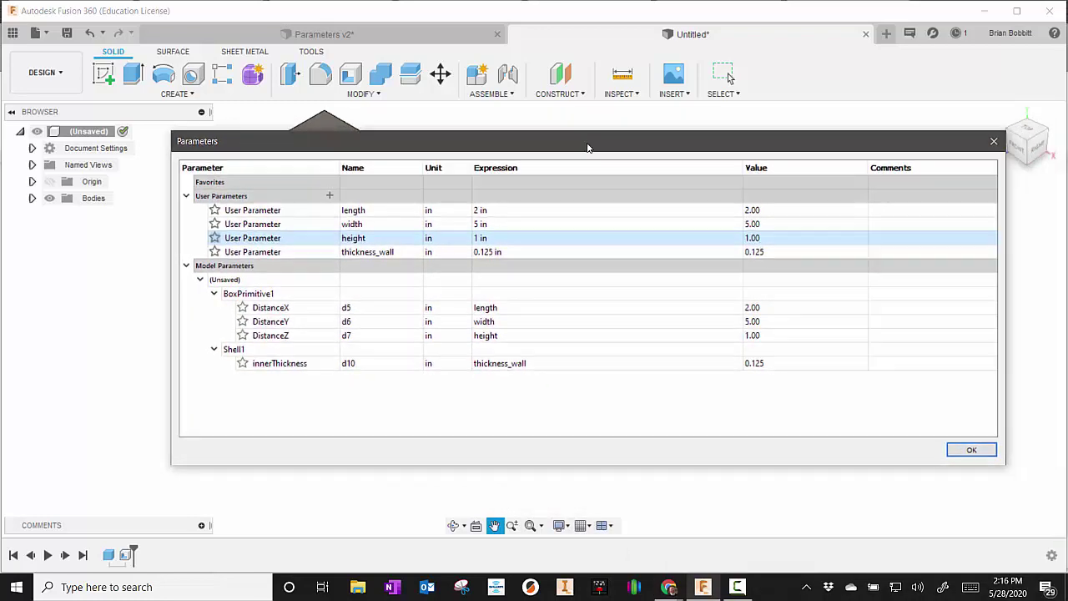
pyautogui.press('Return')
pyautogui.click(104, 73)
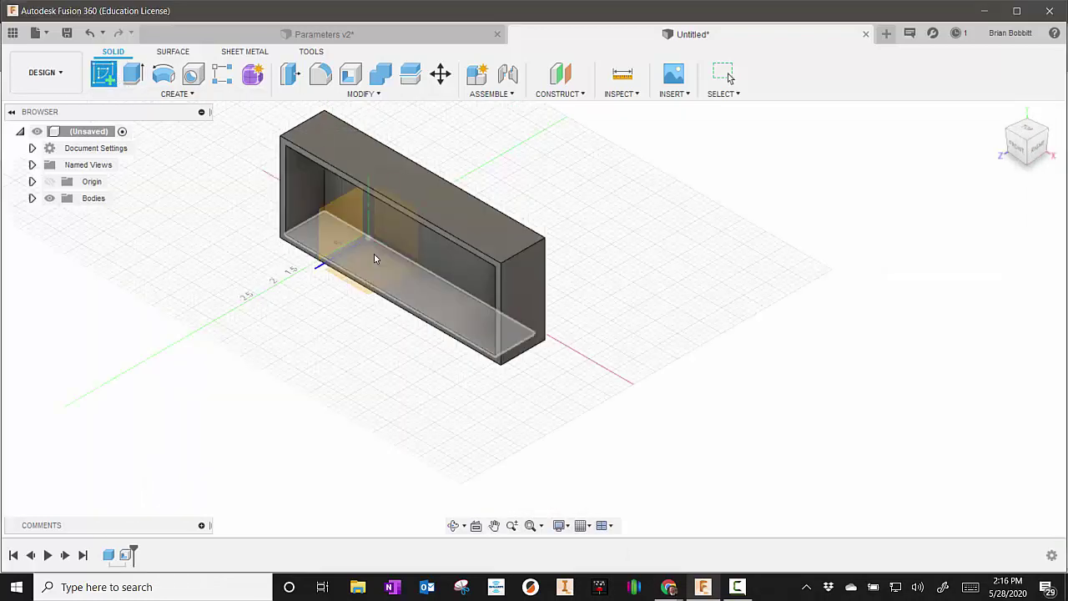
# Step: Draw a center-diameter circle on the box's front face with a typed diameter
pyautogui.click(432, 246)
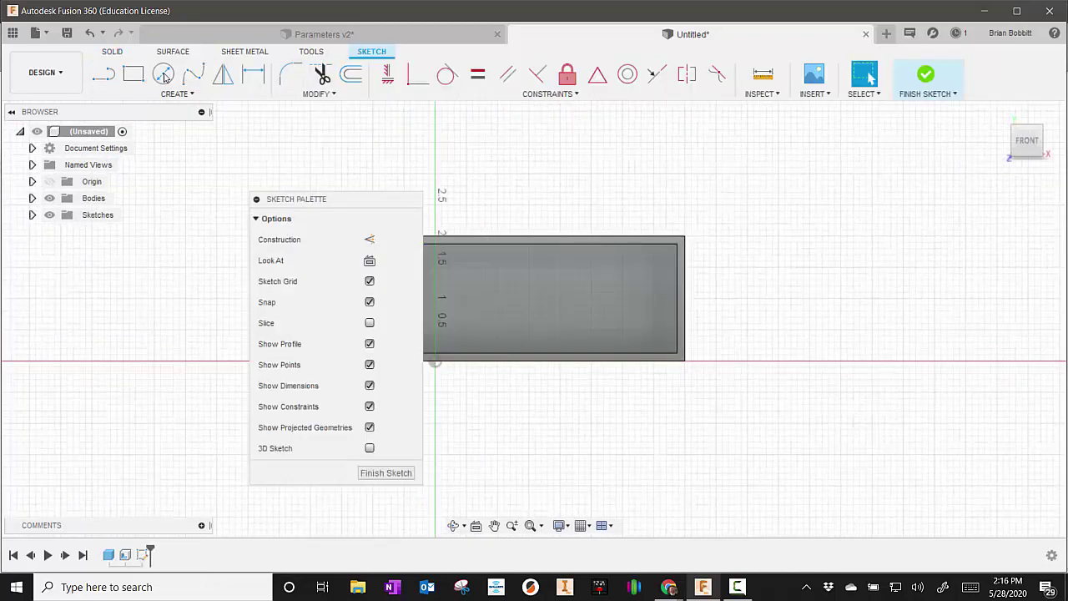
pyautogui.click(165, 75)
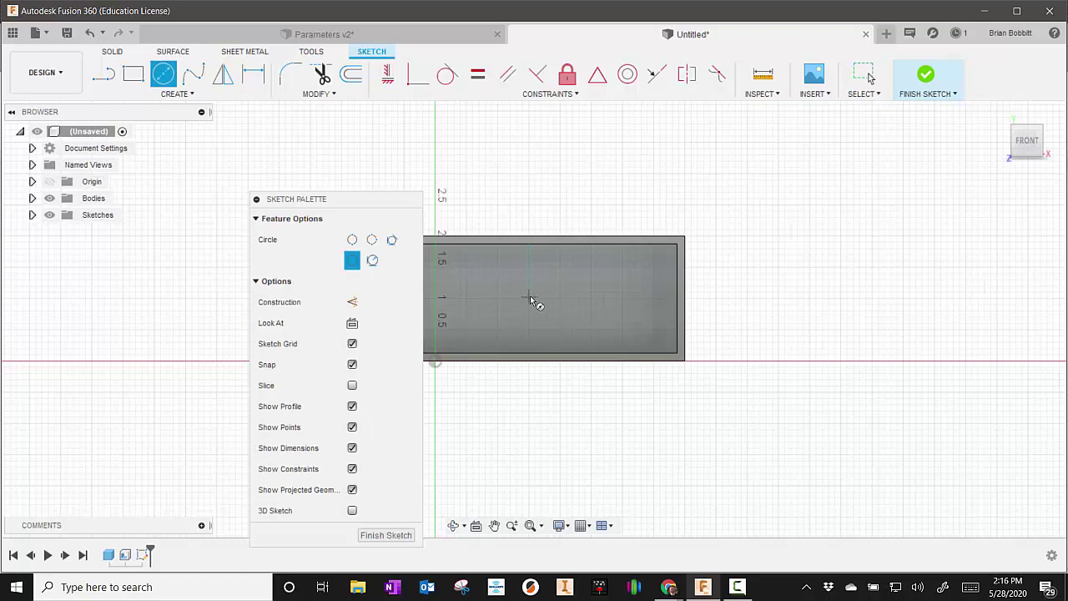
pyautogui.click(530, 296)
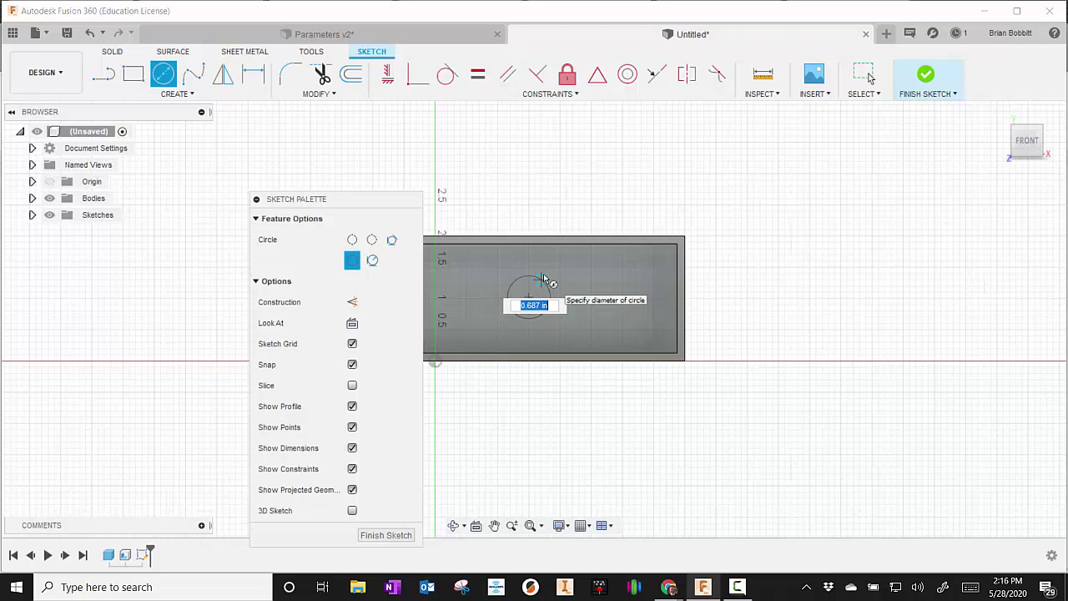
pyautogui.press('BackSpace')
pyautogui.press('Return')
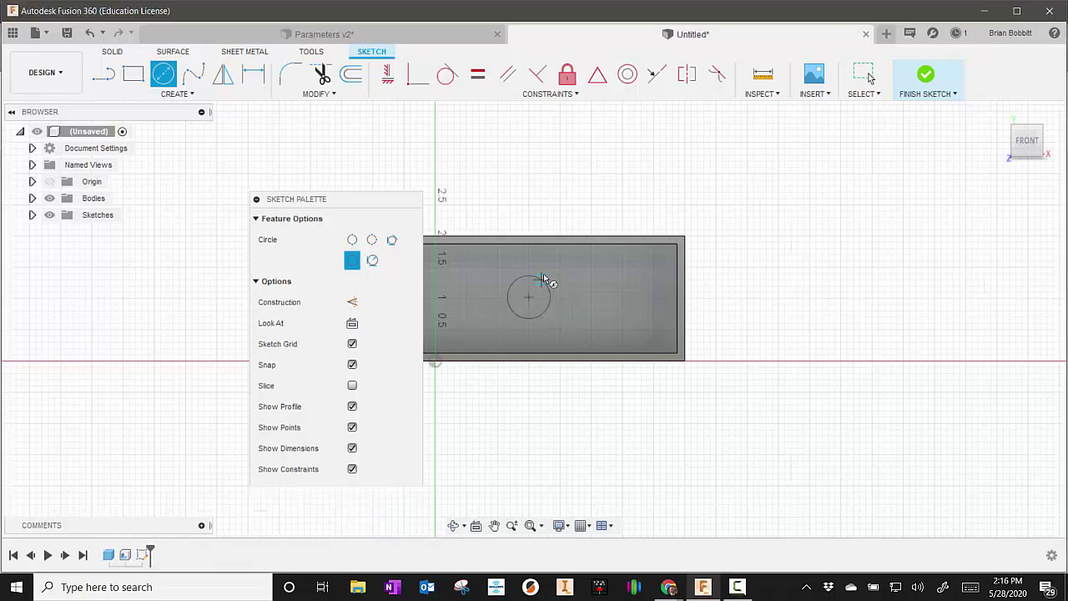
pyautogui.press('Escape')
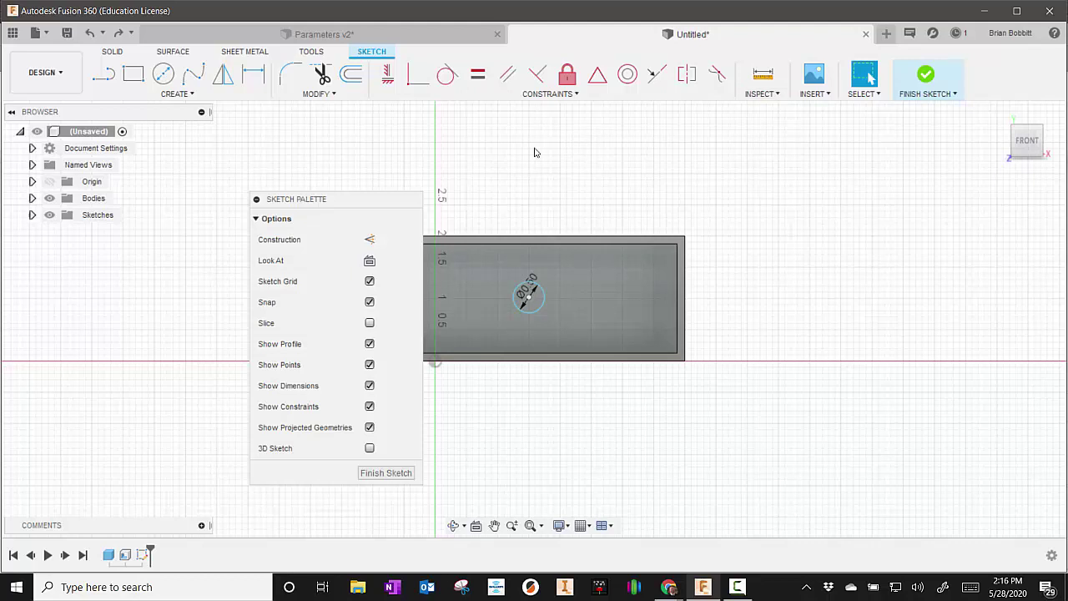
# Step: Dimension the circle centre from the right edge as width/2 (2.50)
pyautogui.click(255, 73)
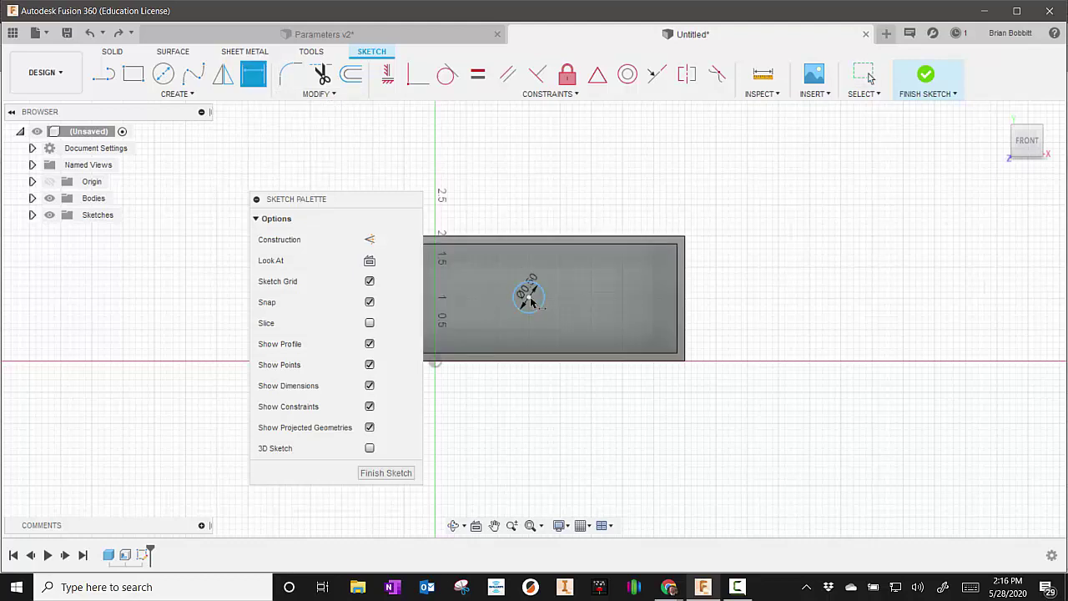
pyautogui.click(685, 298)
pyautogui.click(648, 214)
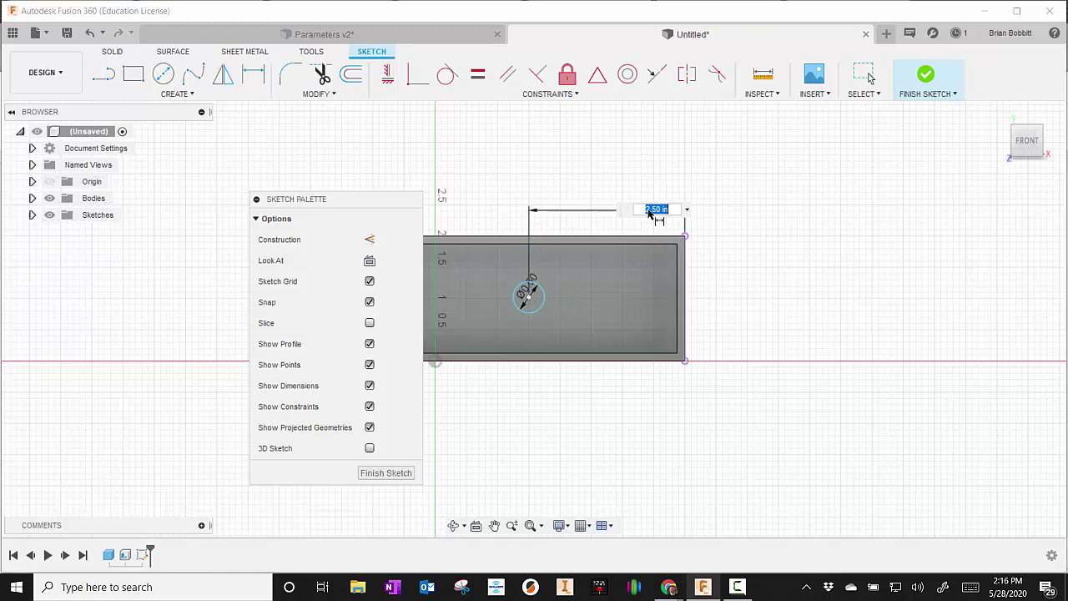
pyautogui.write('width')
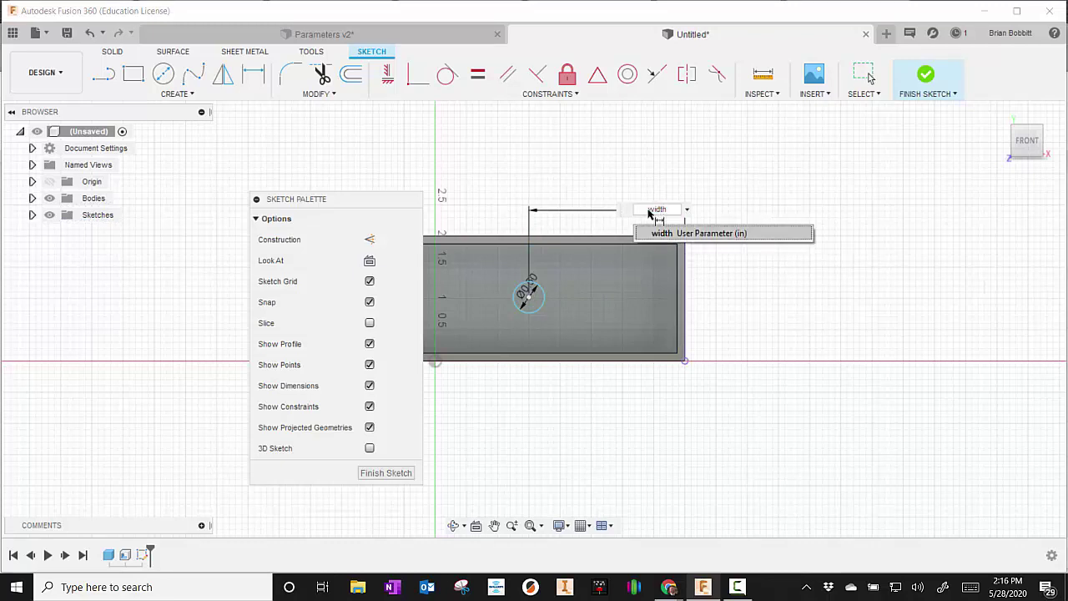
pyautogui.press('Return')
pyautogui.write('/2')
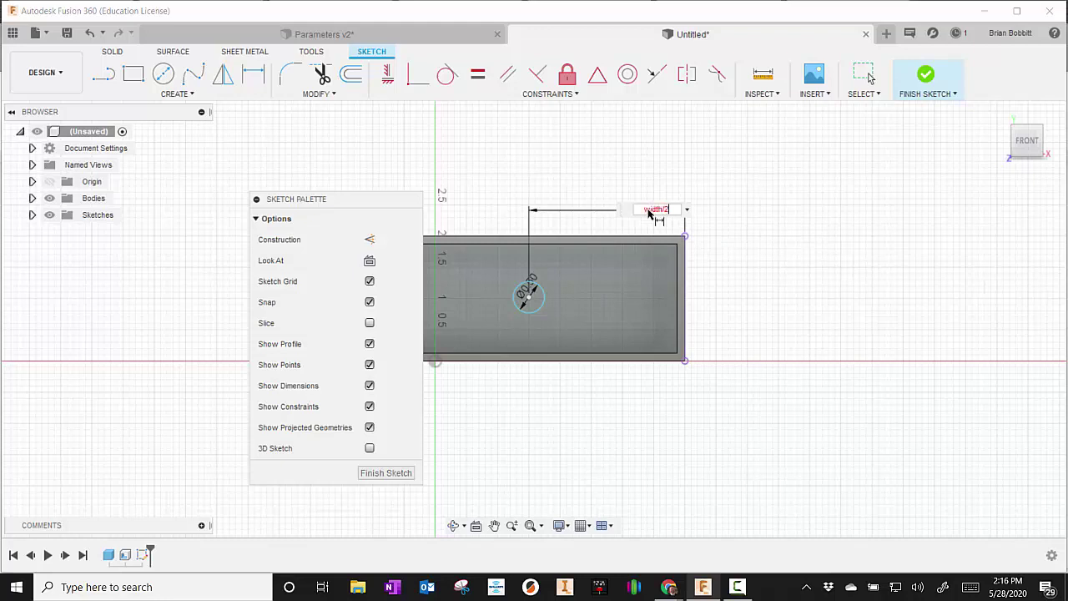
pyautogui.press('Return')
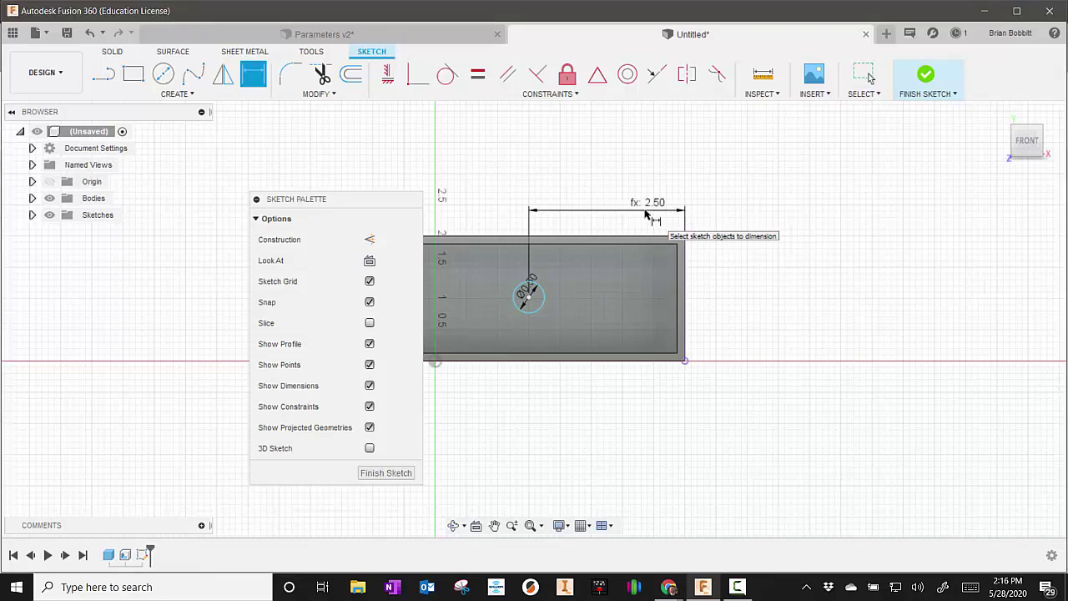
# Step: Dimension the circle centre from the top edge using the length parameter (1.00)
pyautogui.click(632, 238)
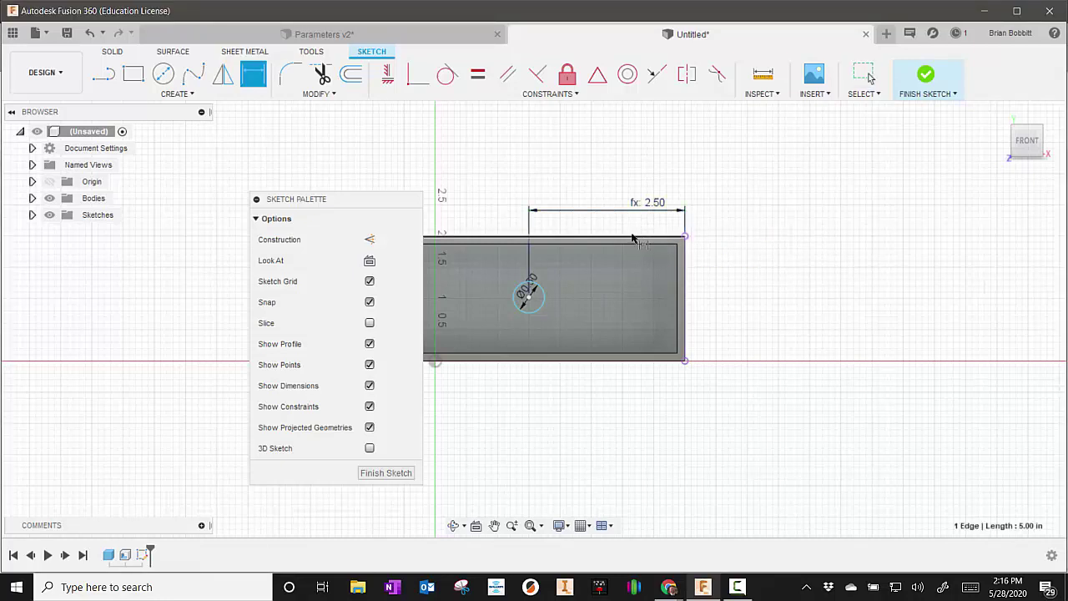
pyautogui.click(528, 296)
pyautogui.click(723, 296)
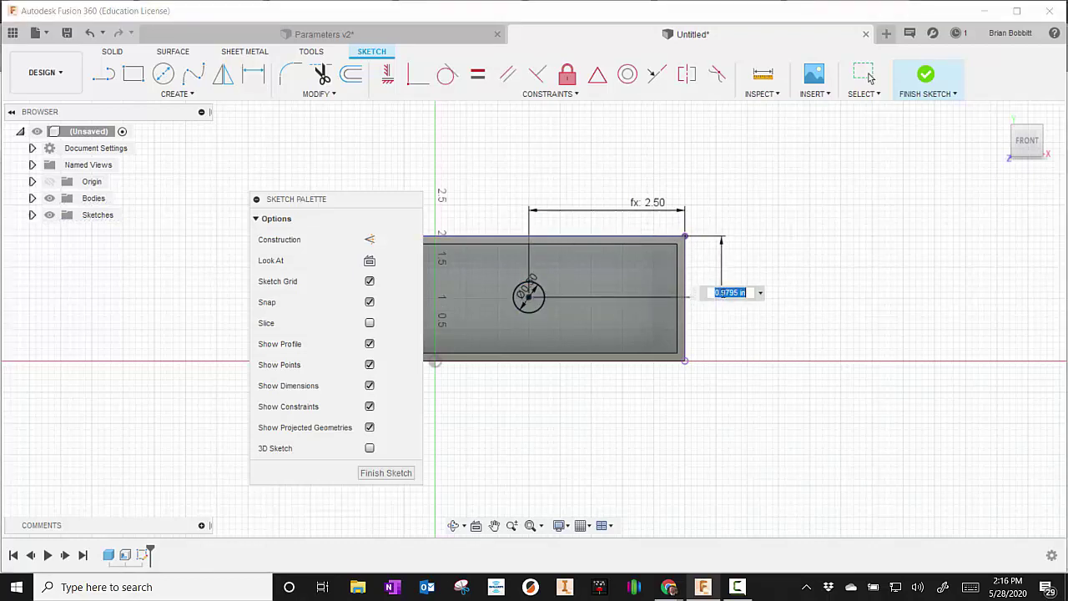
pyautogui.write('length/2')
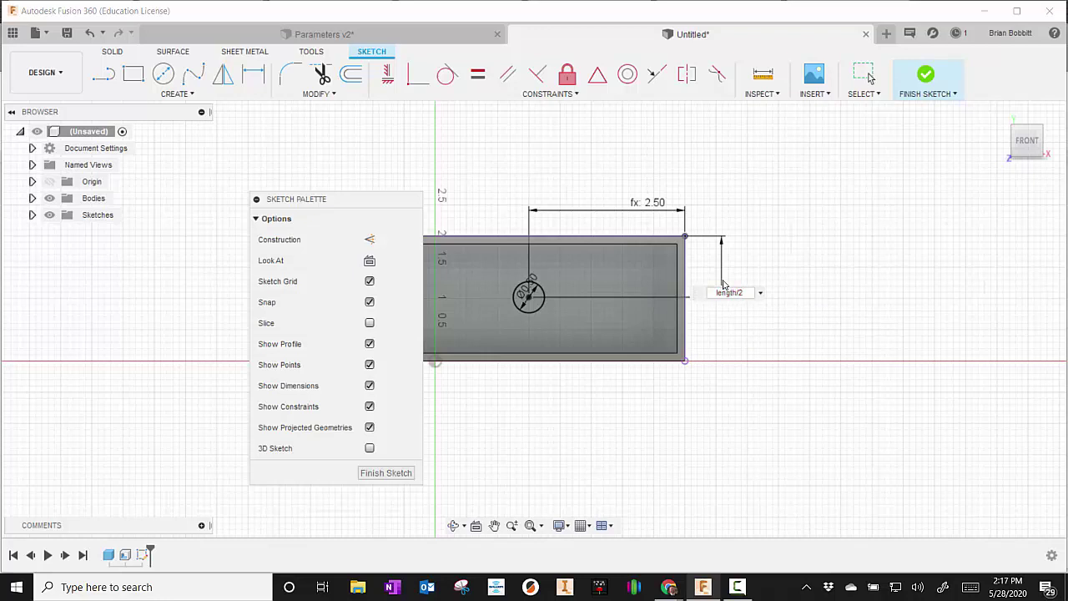
pyautogui.press('Return')
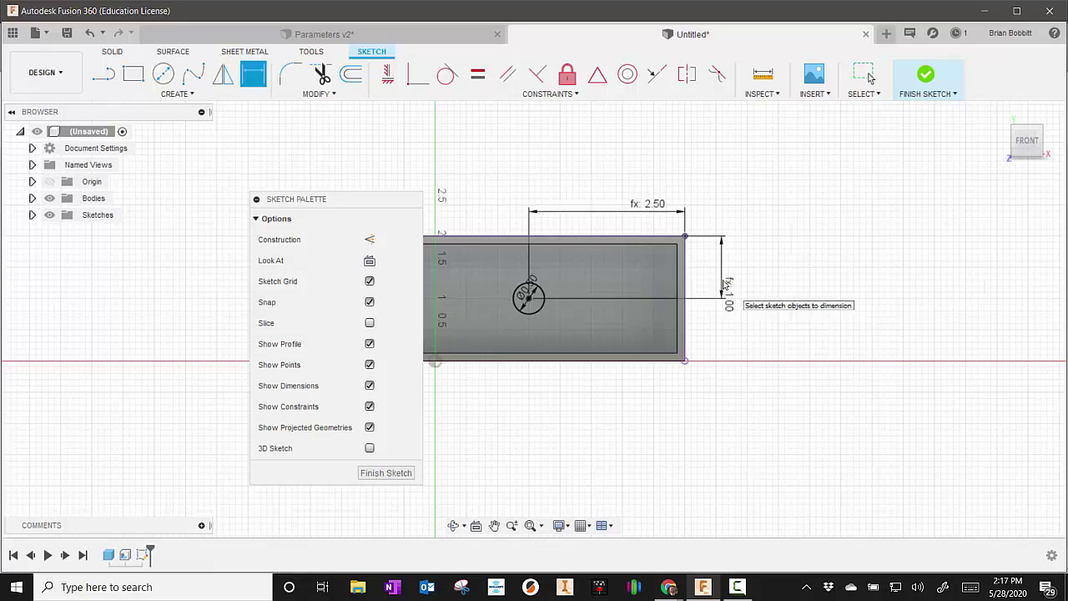
# Step: Finish the sketch and extrude the circle as an All-extent cut through the box
pyautogui.click(386, 473)
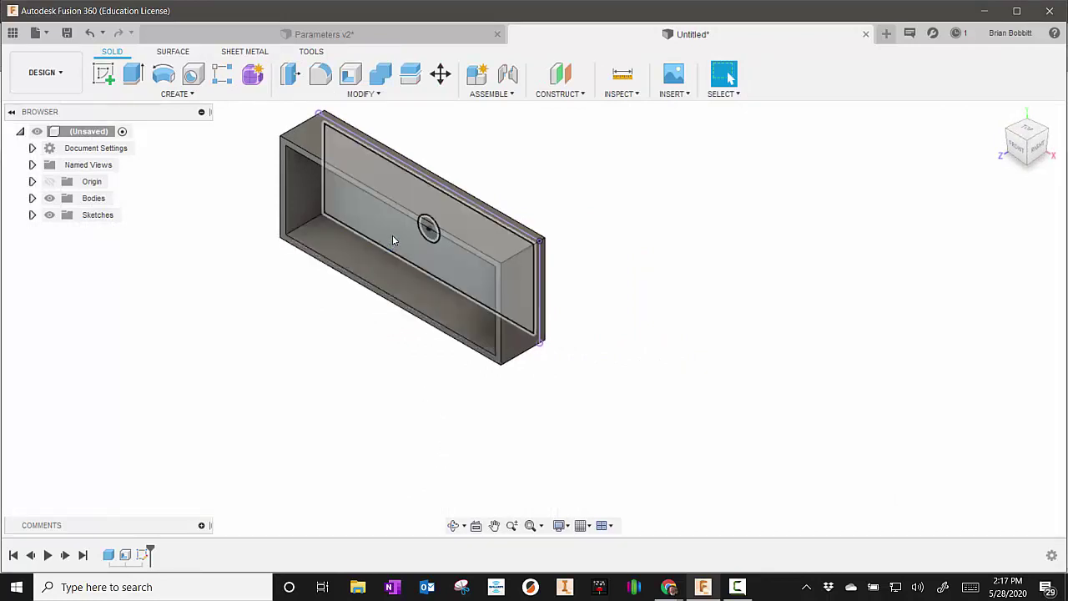
pyautogui.click(187, 93)
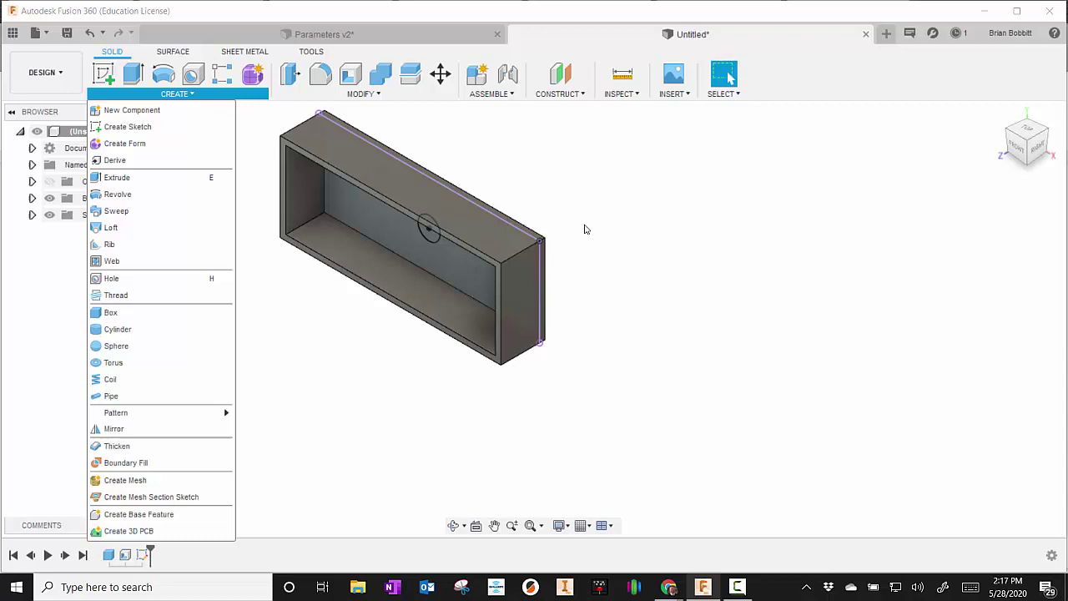
pyautogui.click(129, 178)
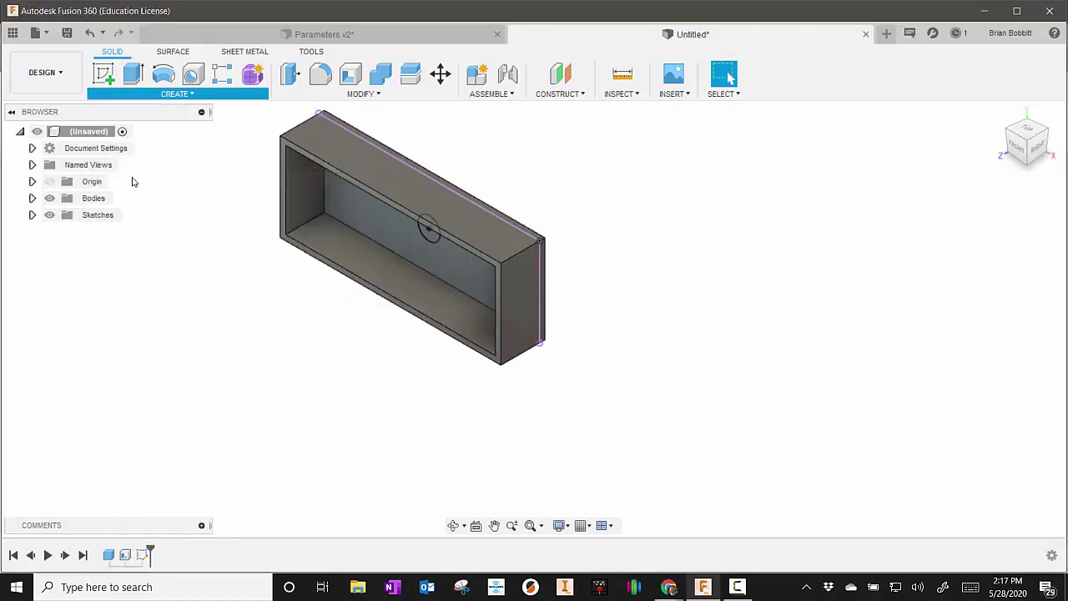
pyautogui.click(428, 234)
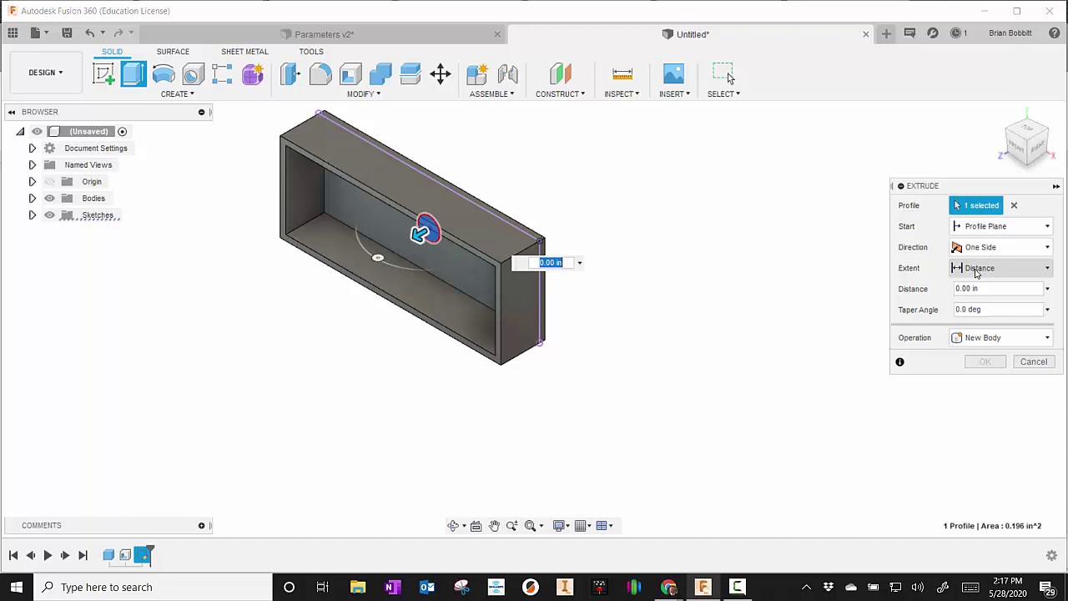
pyautogui.click(991, 268)
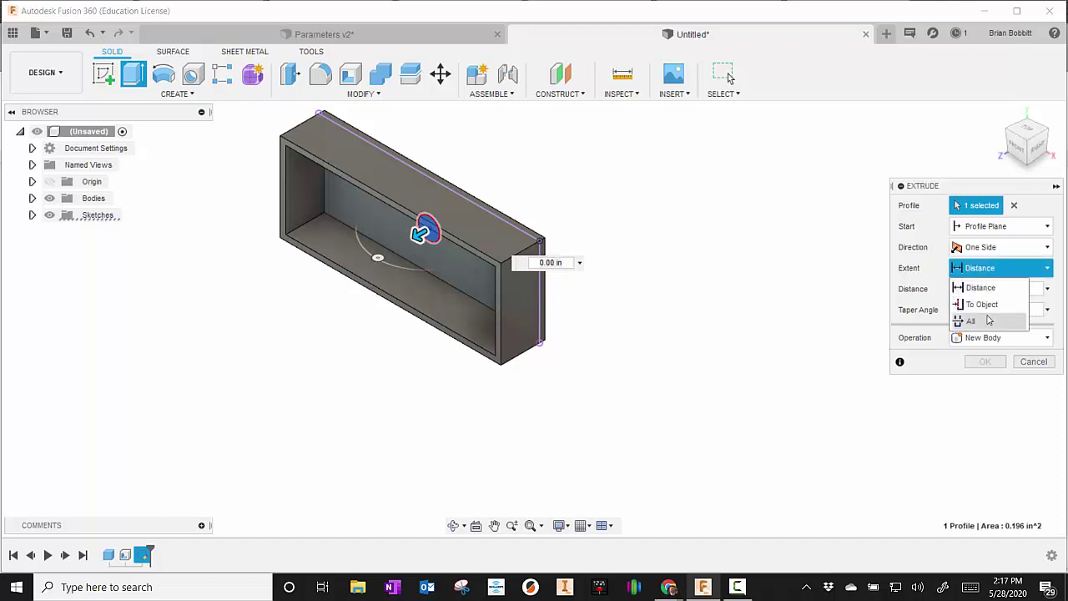
pyautogui.click(985, 329)
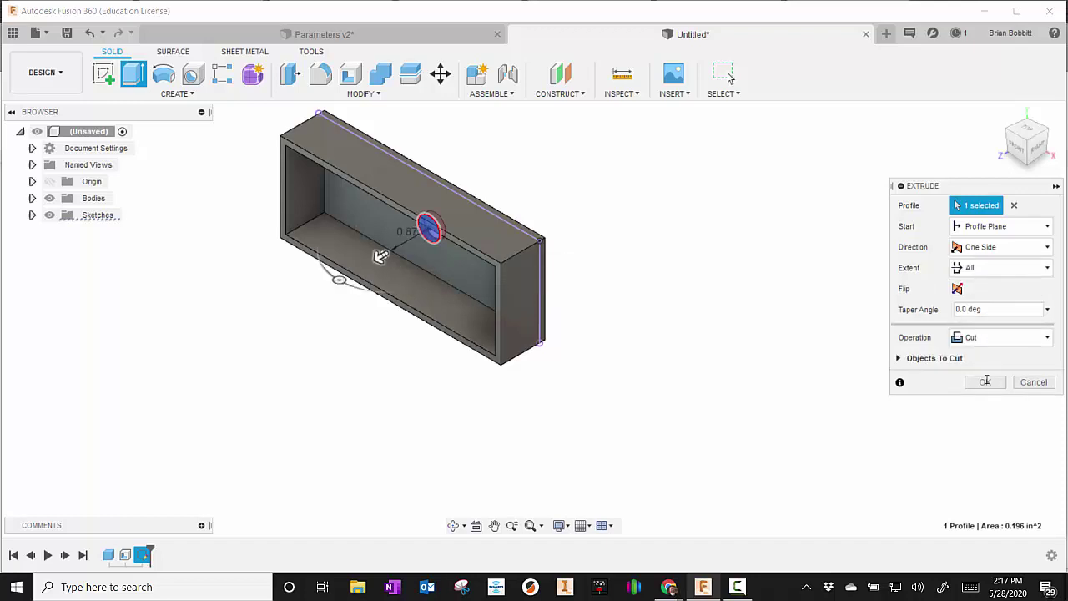
pyautogui.click(986, 381)
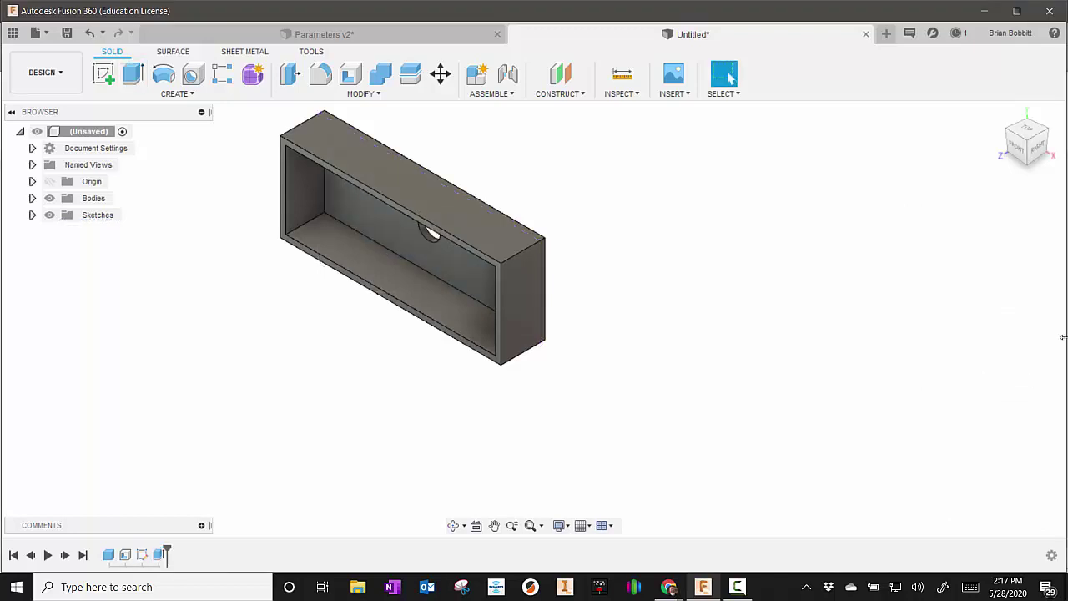
# Step: Fit and orbit the view to show the box's open interior and back-wall hole, then expand Modify
pyautogui.click(535, 526)
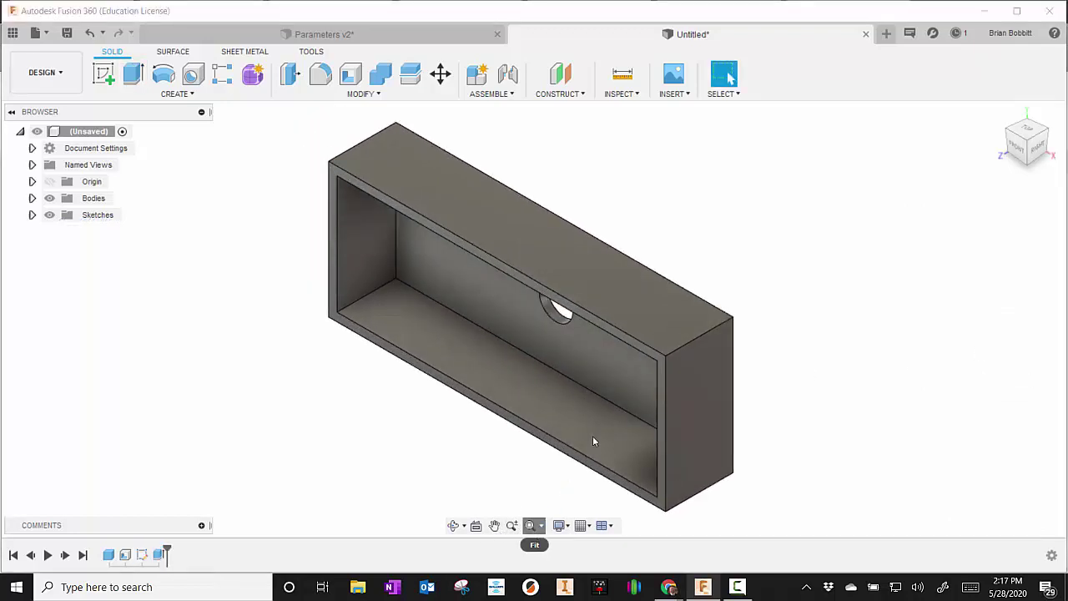
pyautogui.click(453, 525)
pyautogui.moveTo(551, 383); pyautogui.dragTo(527, 311)
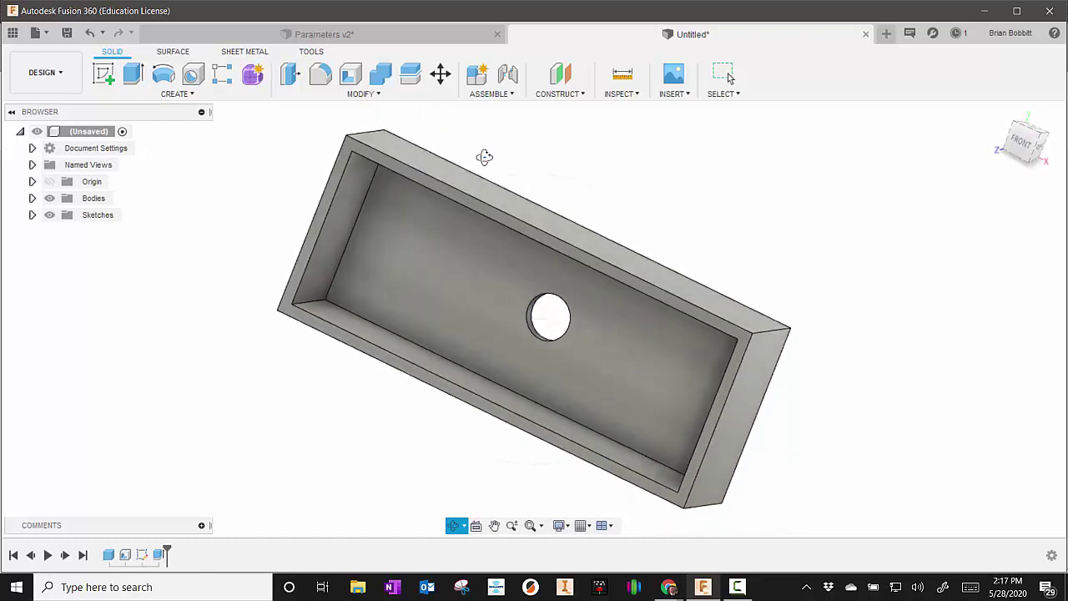
pyautogui.click(375, 95)
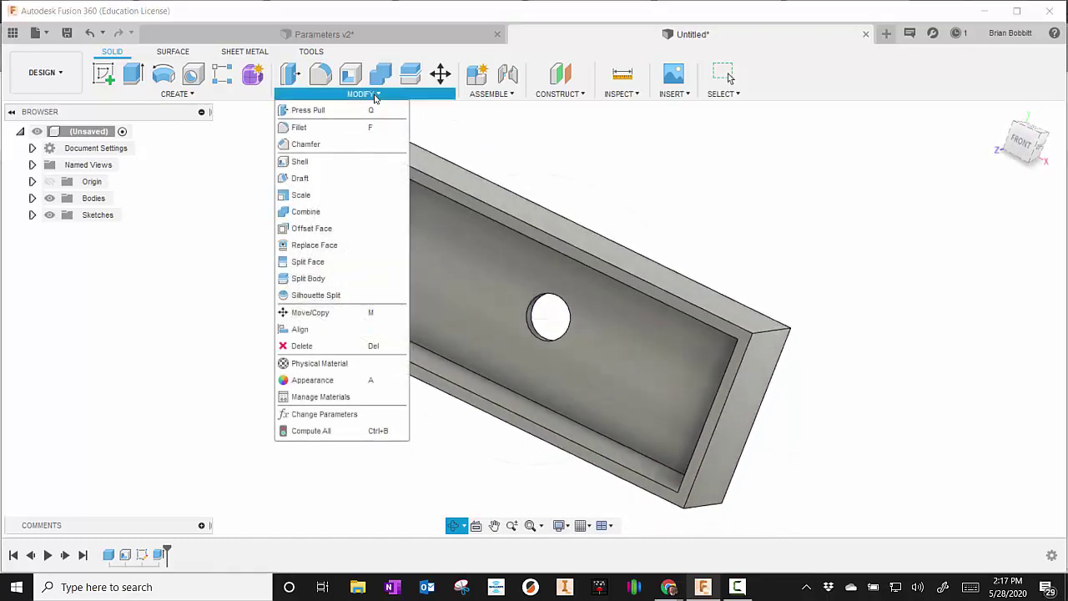
# Step: In Change Parameters, expand Sketch2 and set the length expression to 4 in
pyautogui.click(344, 418)
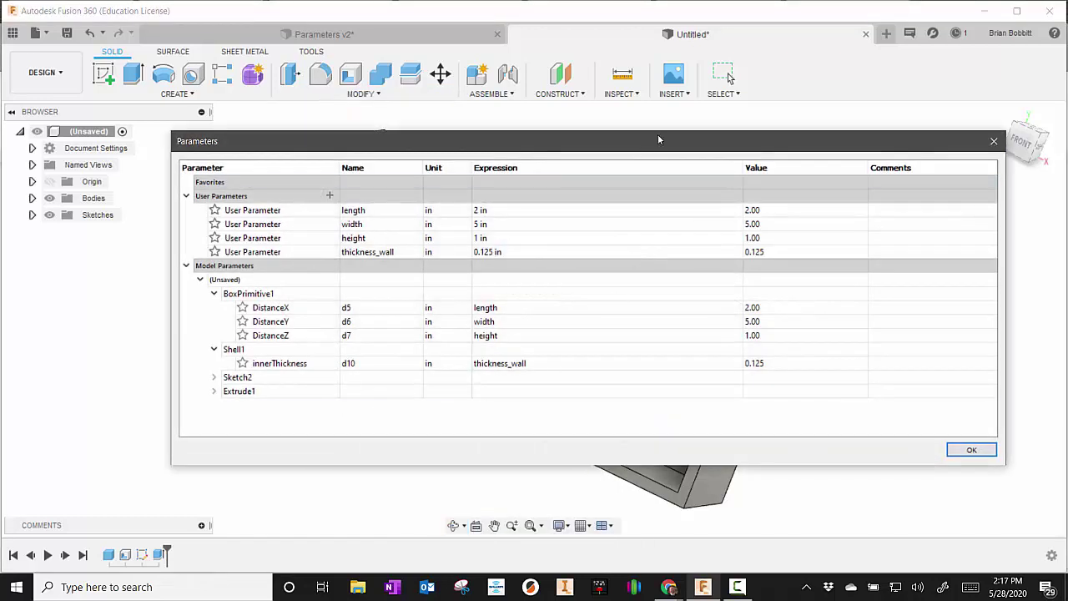
pyautogui.moveTo(660, 131); pyautogui.dragTo(689, 134)
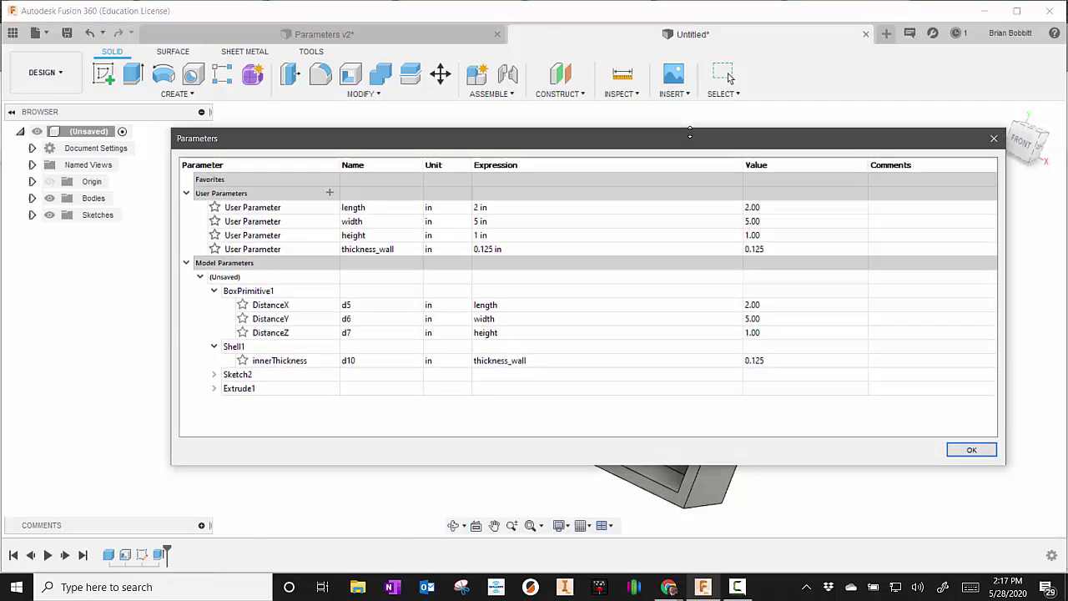
pyautogui.click(214, 376)
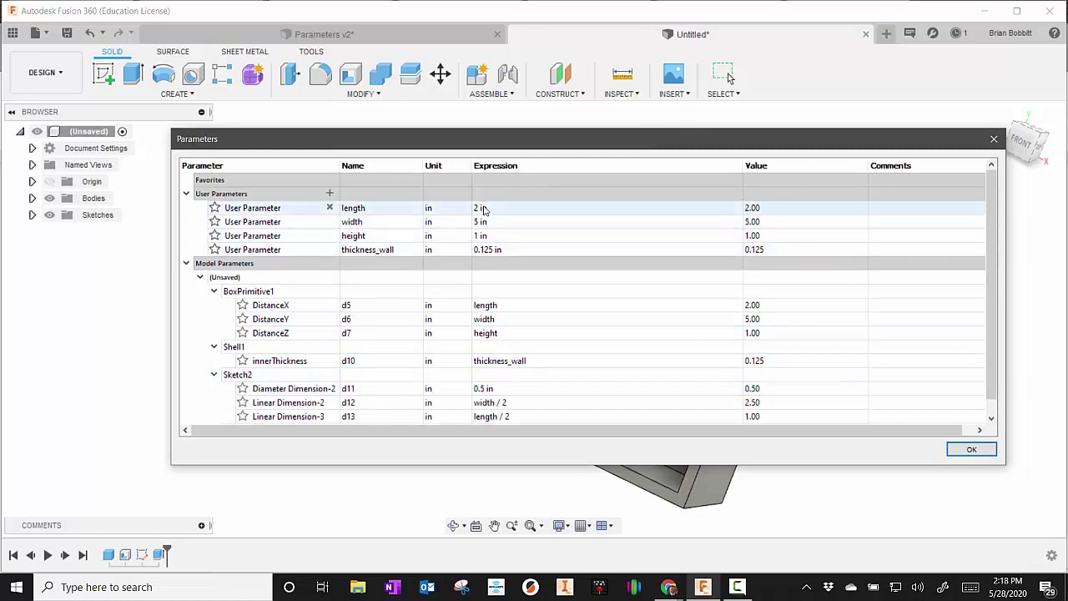
pyautogui.click(556, 206)
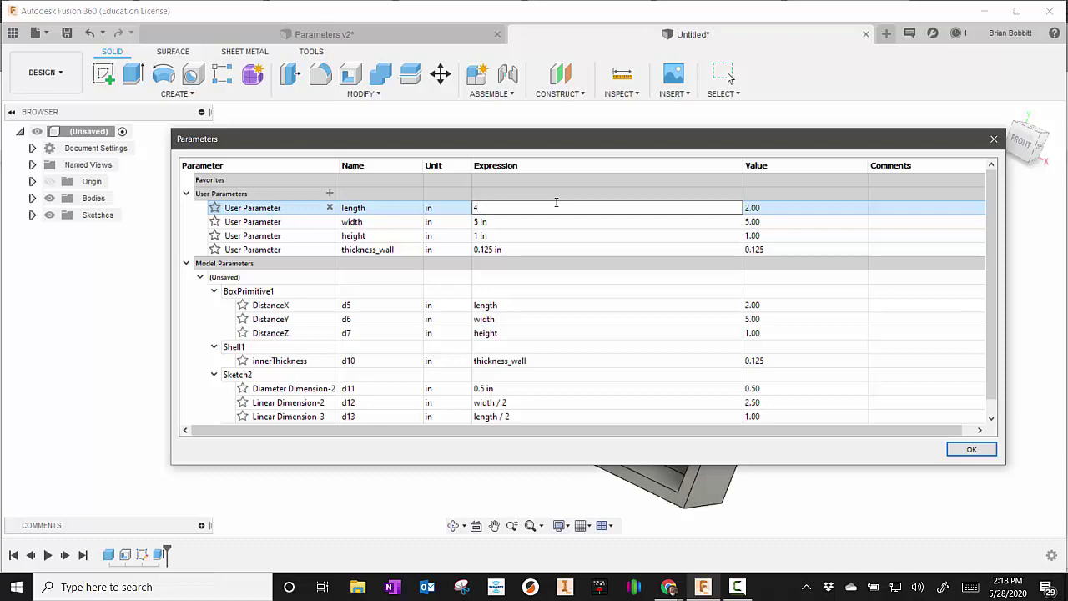
pyautogui.press('Return')
# Step: Set the width parameter to 7 in so the box resizes to match
pyautogui.moveTo(597, 143); pyautogui.dragTo(619, 147)
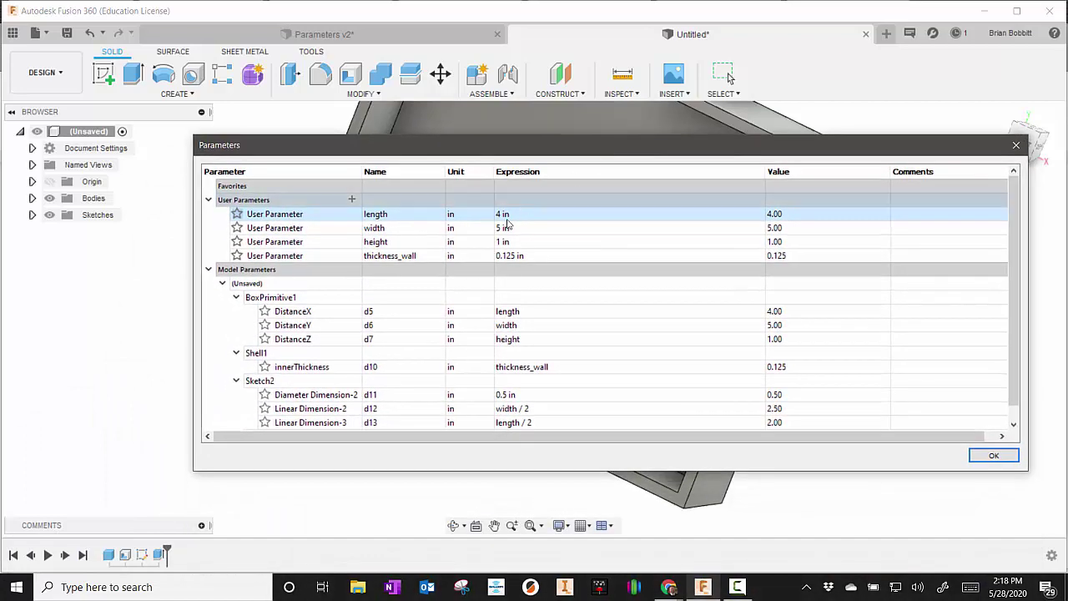
pyautogui.click(504, 228)
pyautogui.click(504, 229)
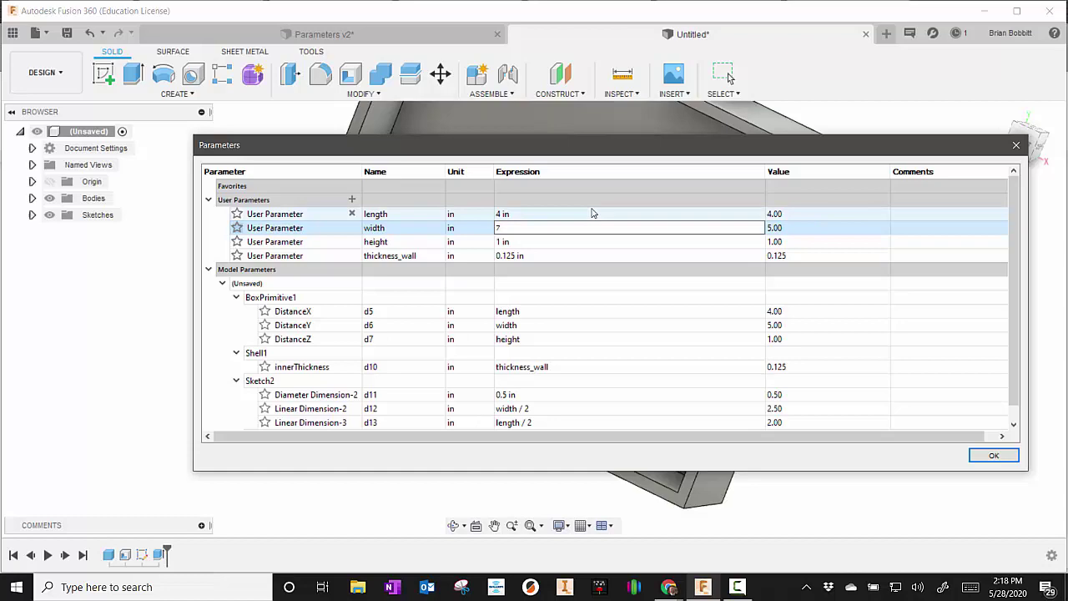
pyautogui.press('Return')
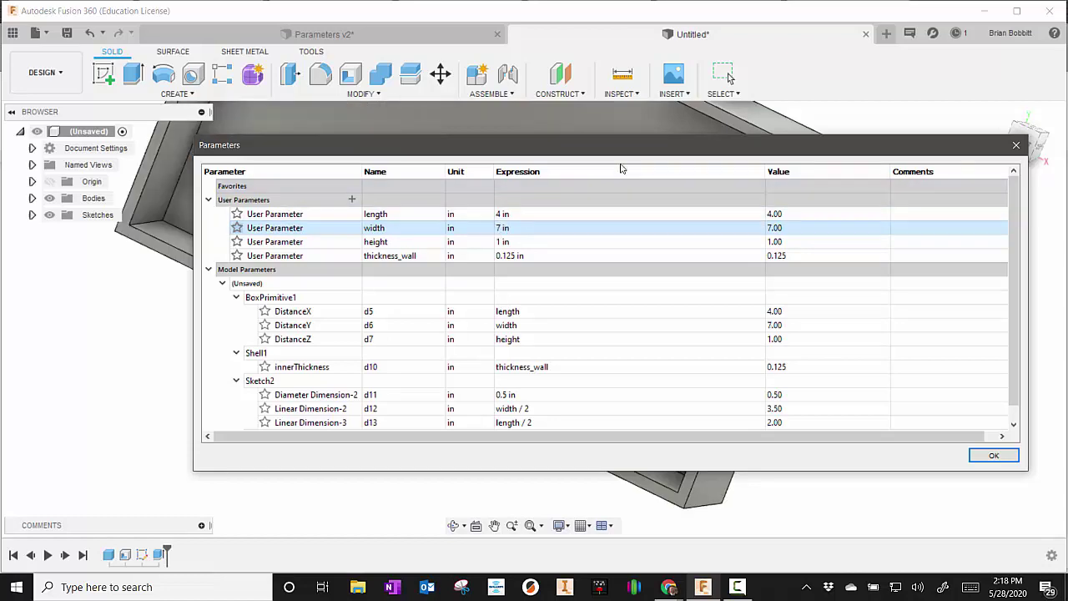
pyautogui.moveTo(624, 151); pyautogui.dragTo(569, 172)
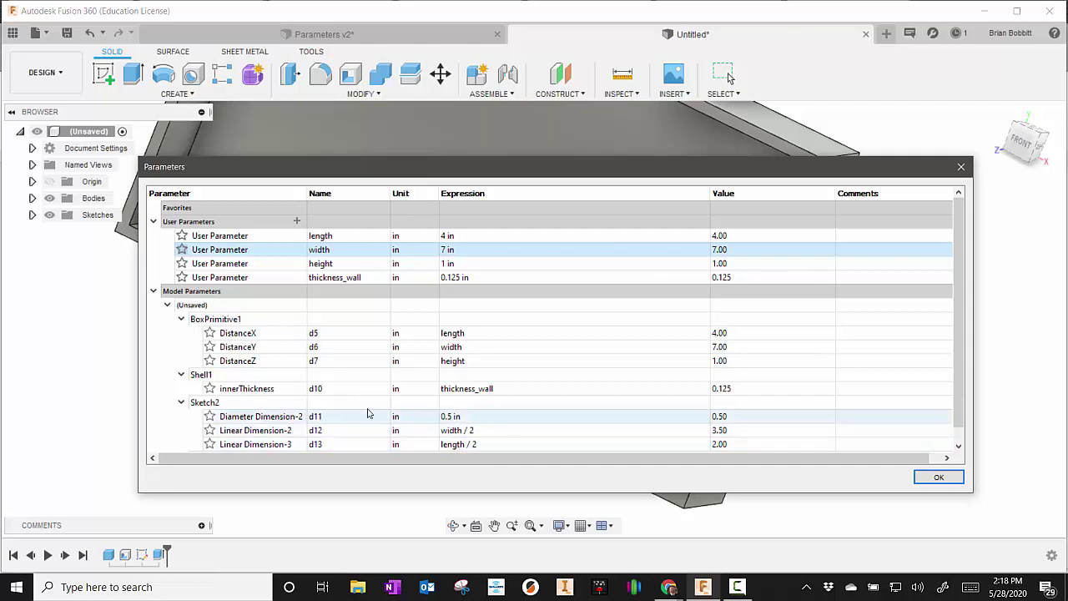
# Step: Set the hole's Diameter Dimension-2 parameter to 1 in
pyautogui.doubleClick(455, 418)
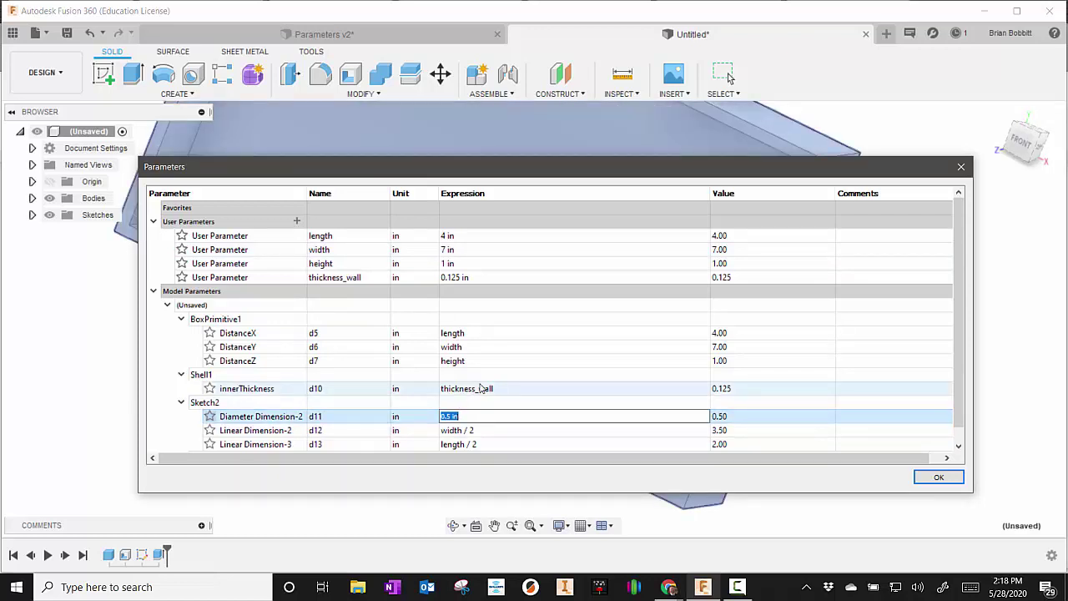
pyautogui.write('1')
pyautogui.press('Return')
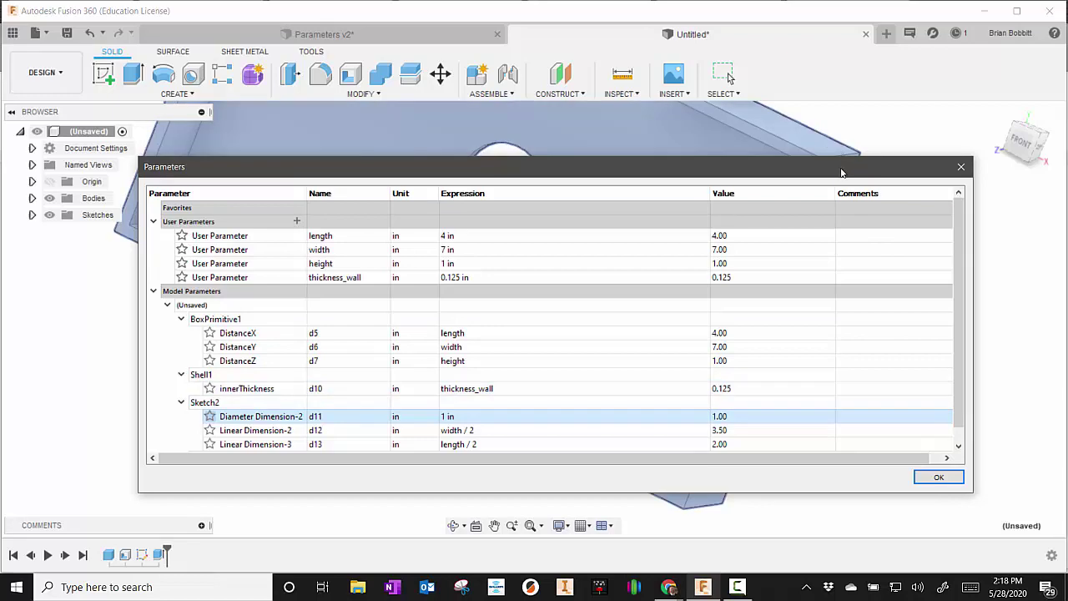
pyautogui.moveTo(842, 173); pyautogui.dragTo(884, 264)
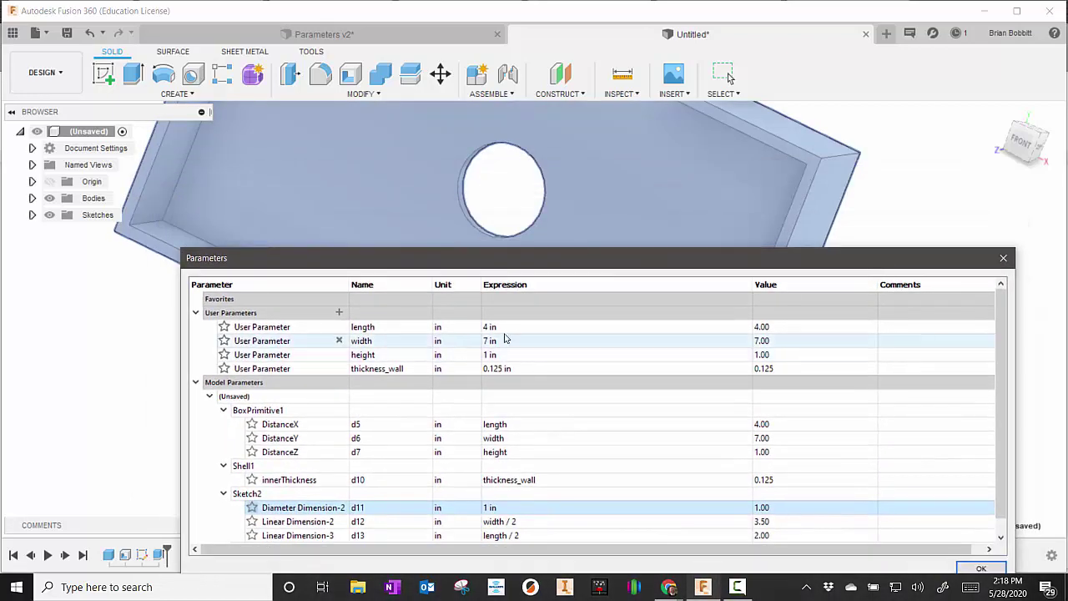
# Step: Change the length parameter to 2 in, then to 3 in
pyautogui.click(501, 327)
pyautogui.click(546, 328)
pyautogui.write('2')
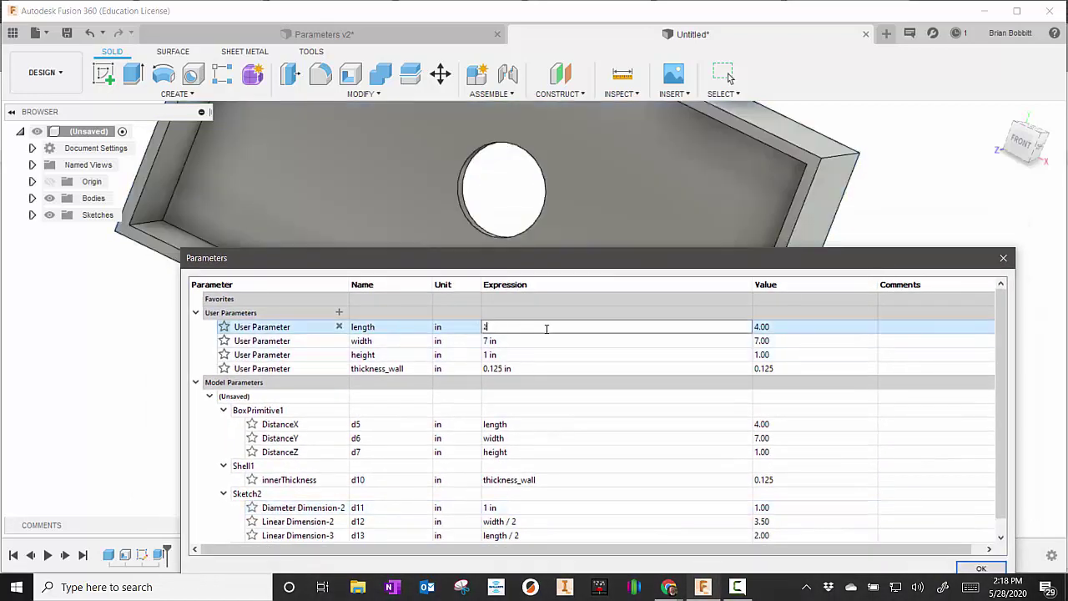
pyautogui.press('Return')
pyautogui.moveTo(562, 209); pyautogui.dragTo(422, 151)
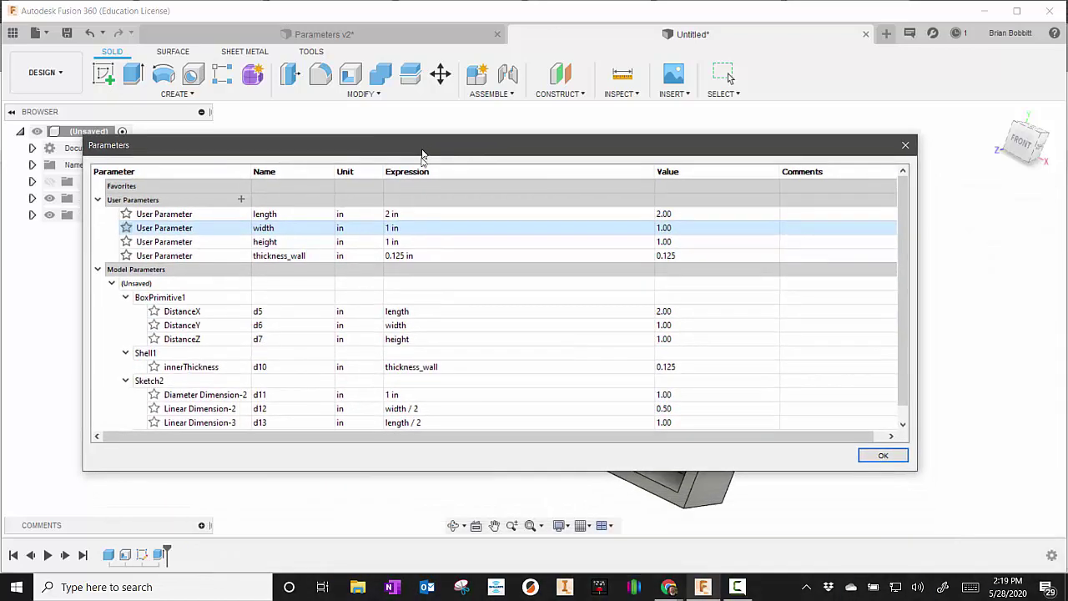
pyautogui.doubleClick(409, 214)
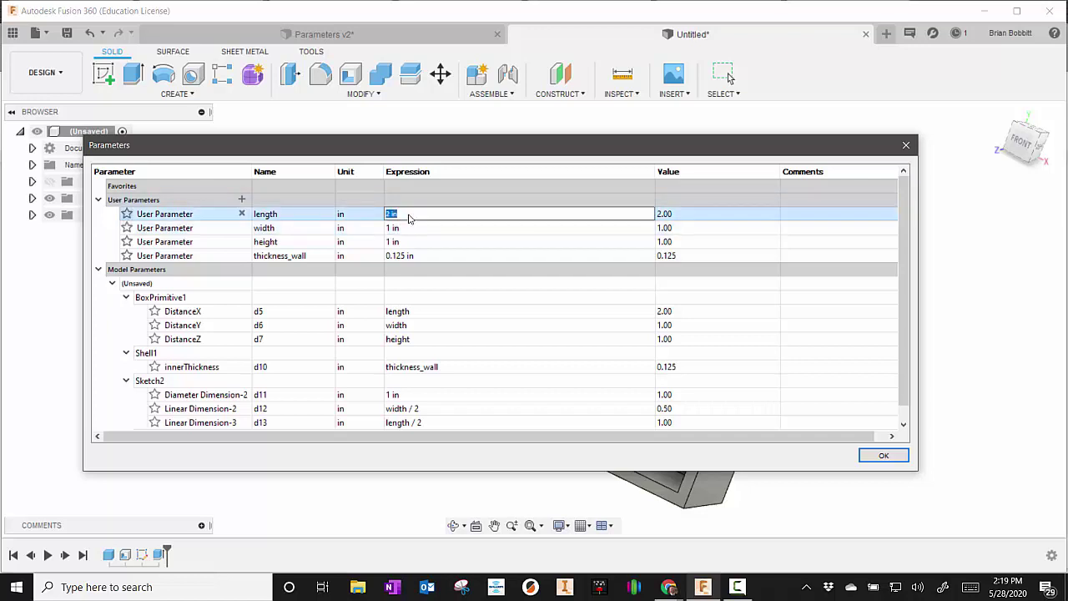
pyautogui.press('Return')
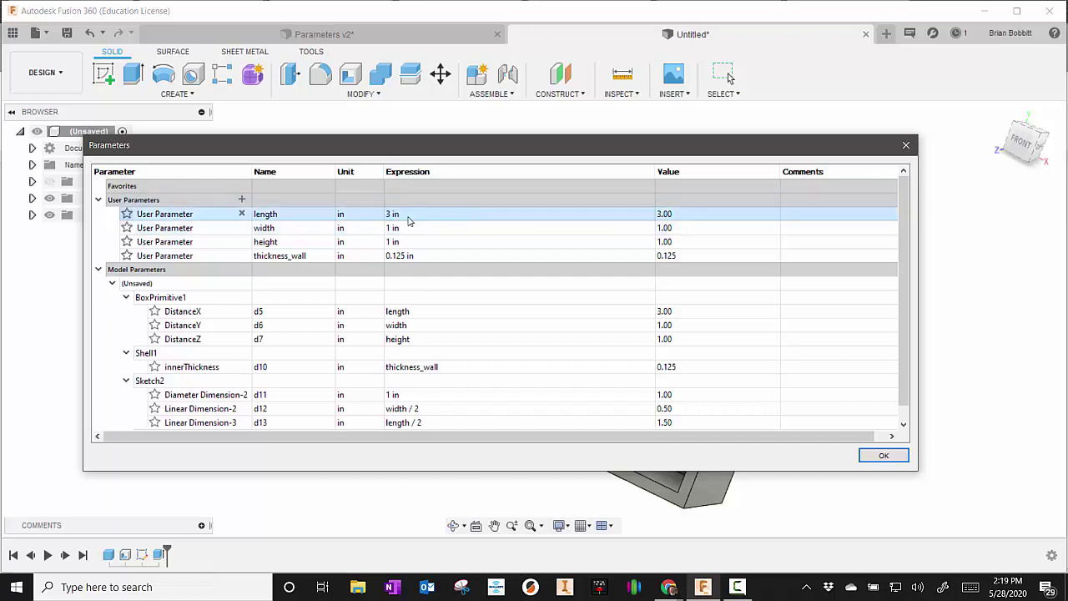
# Step: Set the width to 3 in and the height to 0.5 in, making a shallow square tray
pyautogui.doubleClick(404, 228)
pyautogui.write('3')
pyautogui.press('Return')
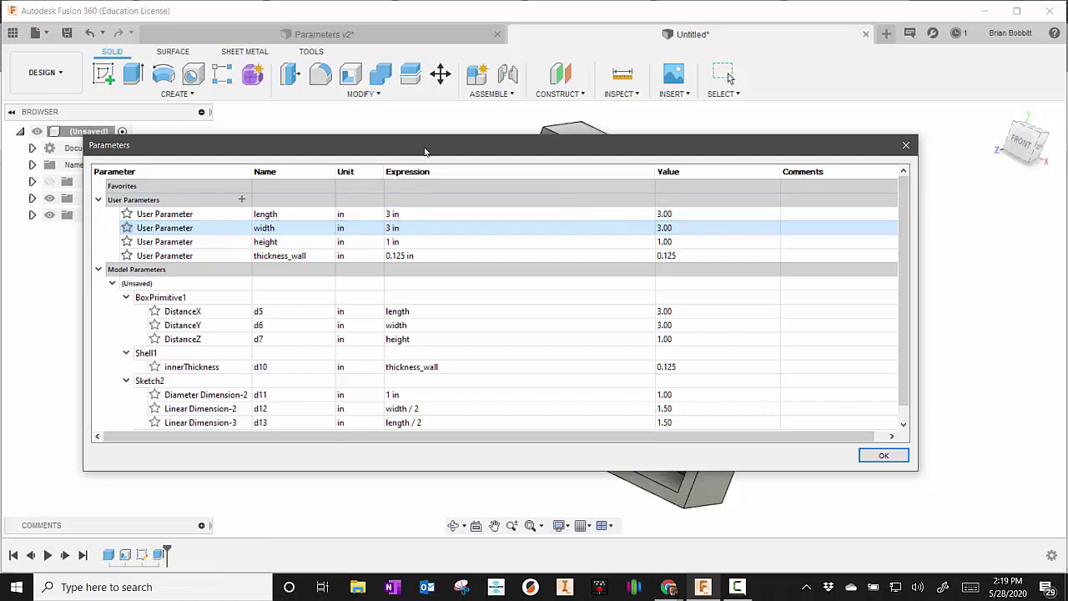
pyautogui.moveTo(417, 147); pyautogui.dragTo(544, 334)
pyautogui.doubleClick(513, 426)
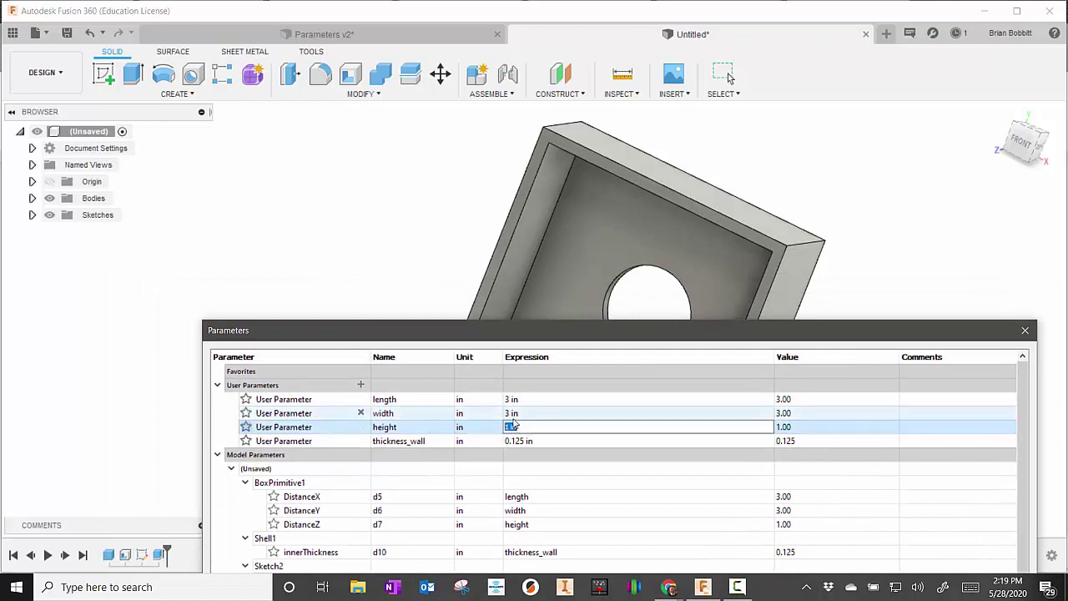
pyautogui.write('.5')
pyautogui.press('Return')
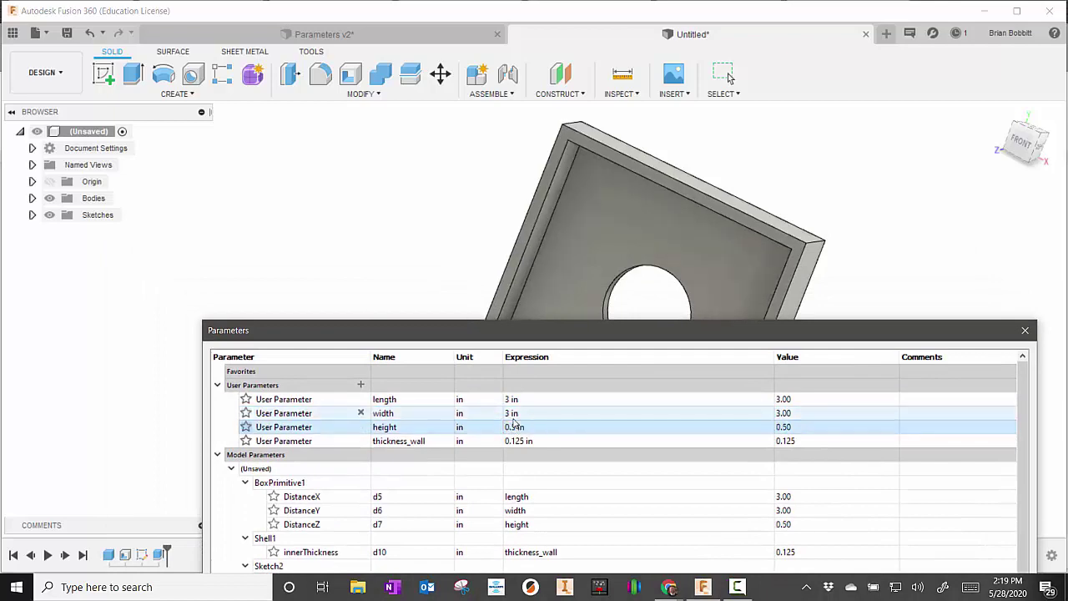
pyautogui.moveTo(639, 333); pyautogui.dragTo(101, 3)
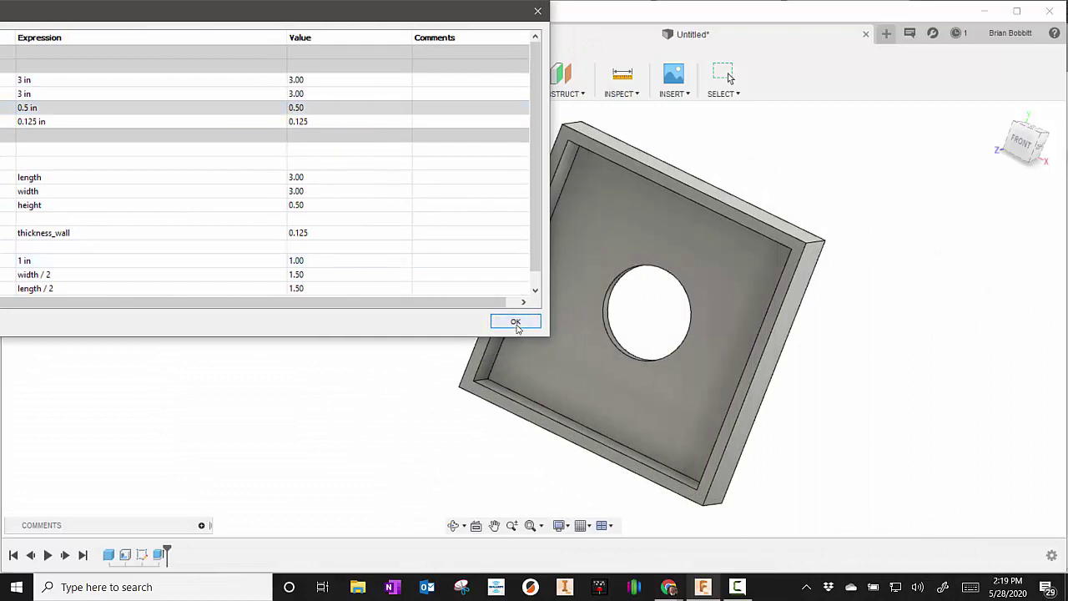
# Step: Close the Parameters table and orbit to an angled top view of the 3 × 3 × 0.5 in tray
pyautogui.click(516, 323)
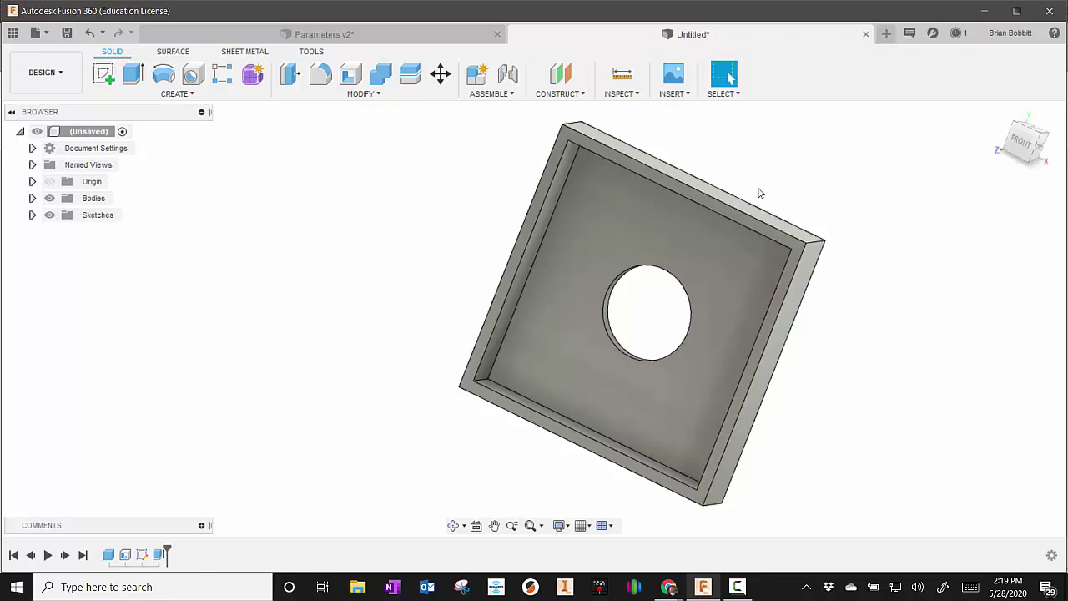
pyautogui.click(454, 525)
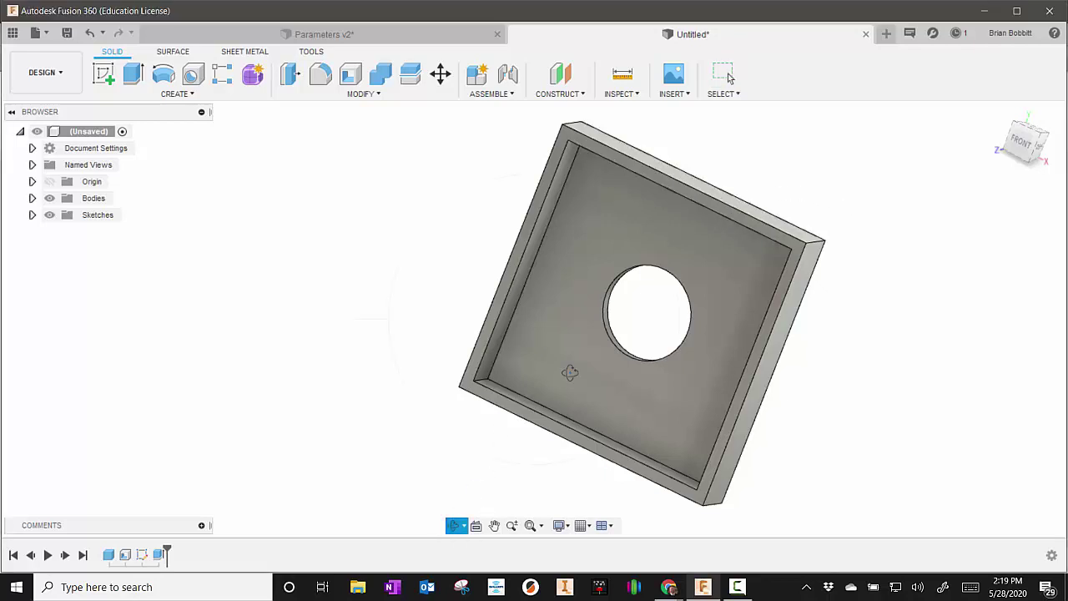
pyautogui.moveTo(584, 351); pyautogui.dragTo(636, 254)
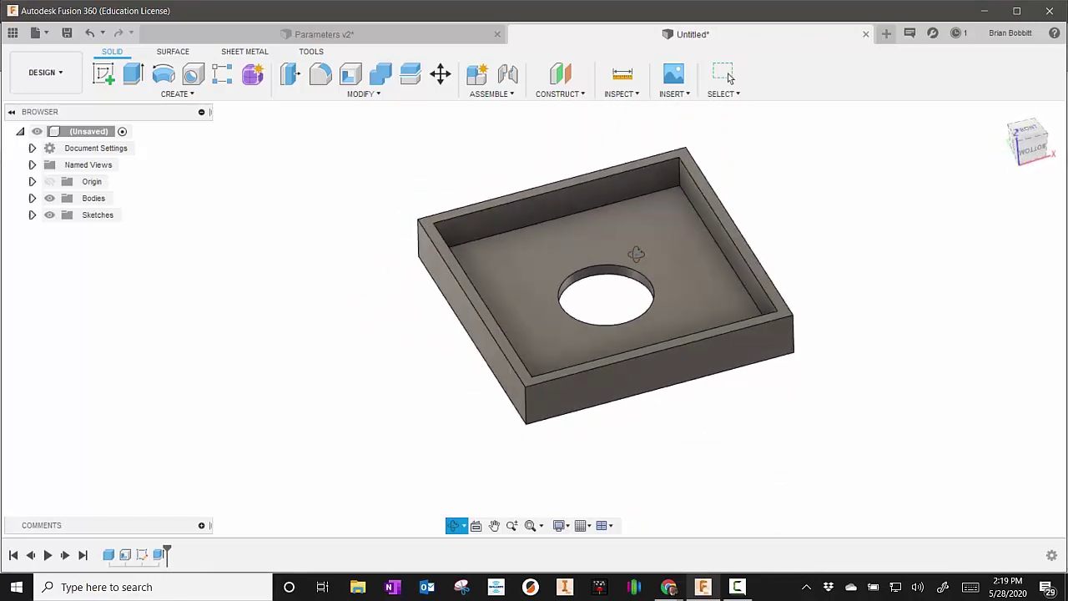